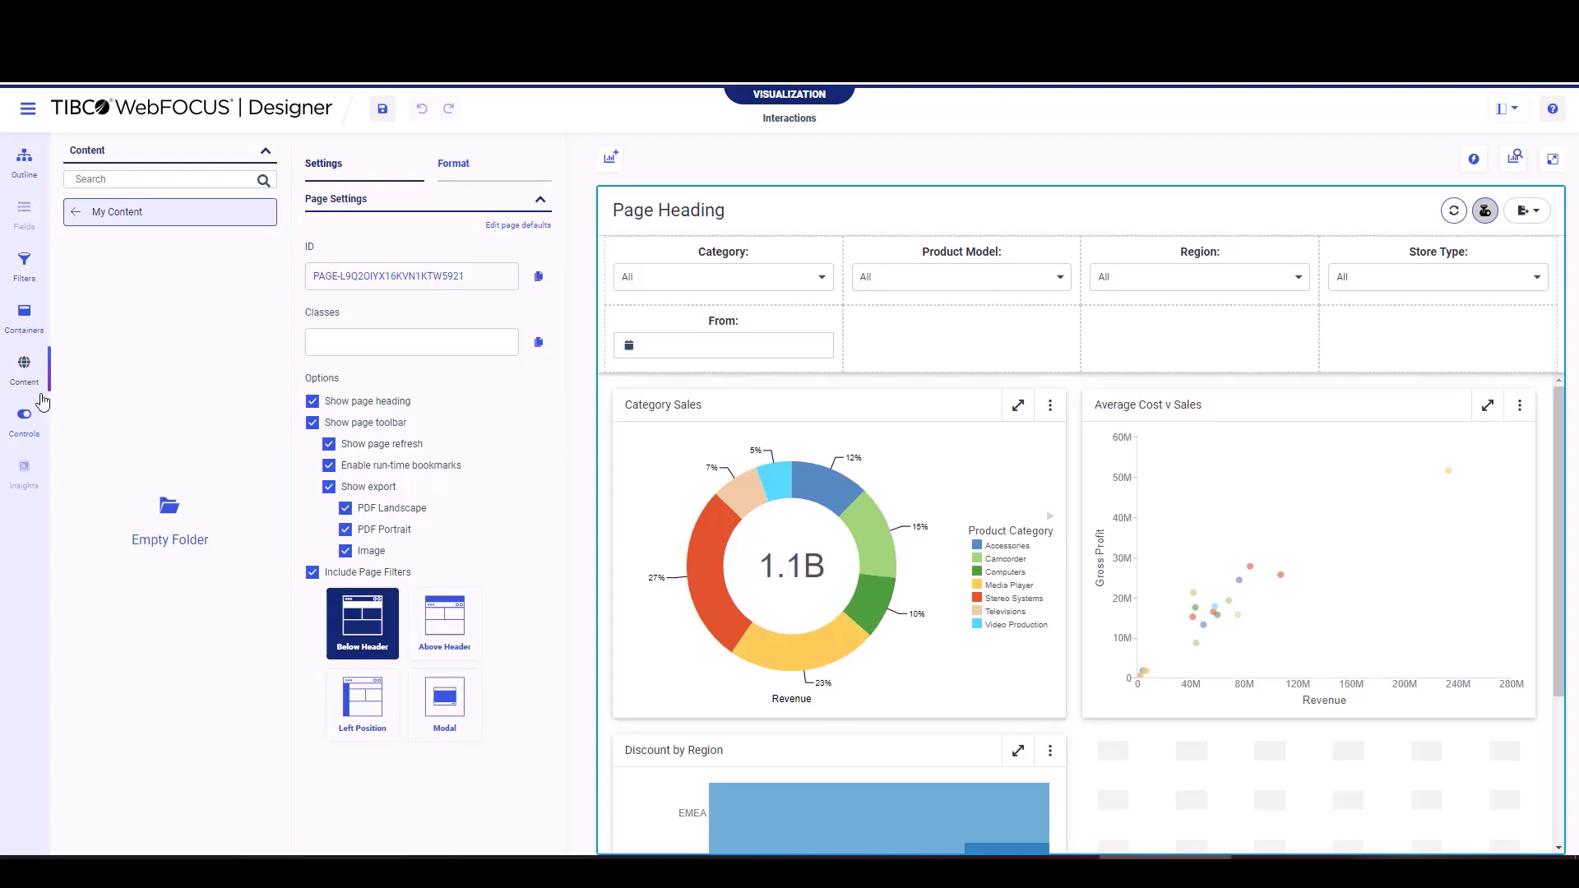
# - Add a button control to the empty filter cell beside From and give it an interaction triggered by the Click event
pyautogui.click(24, 418)
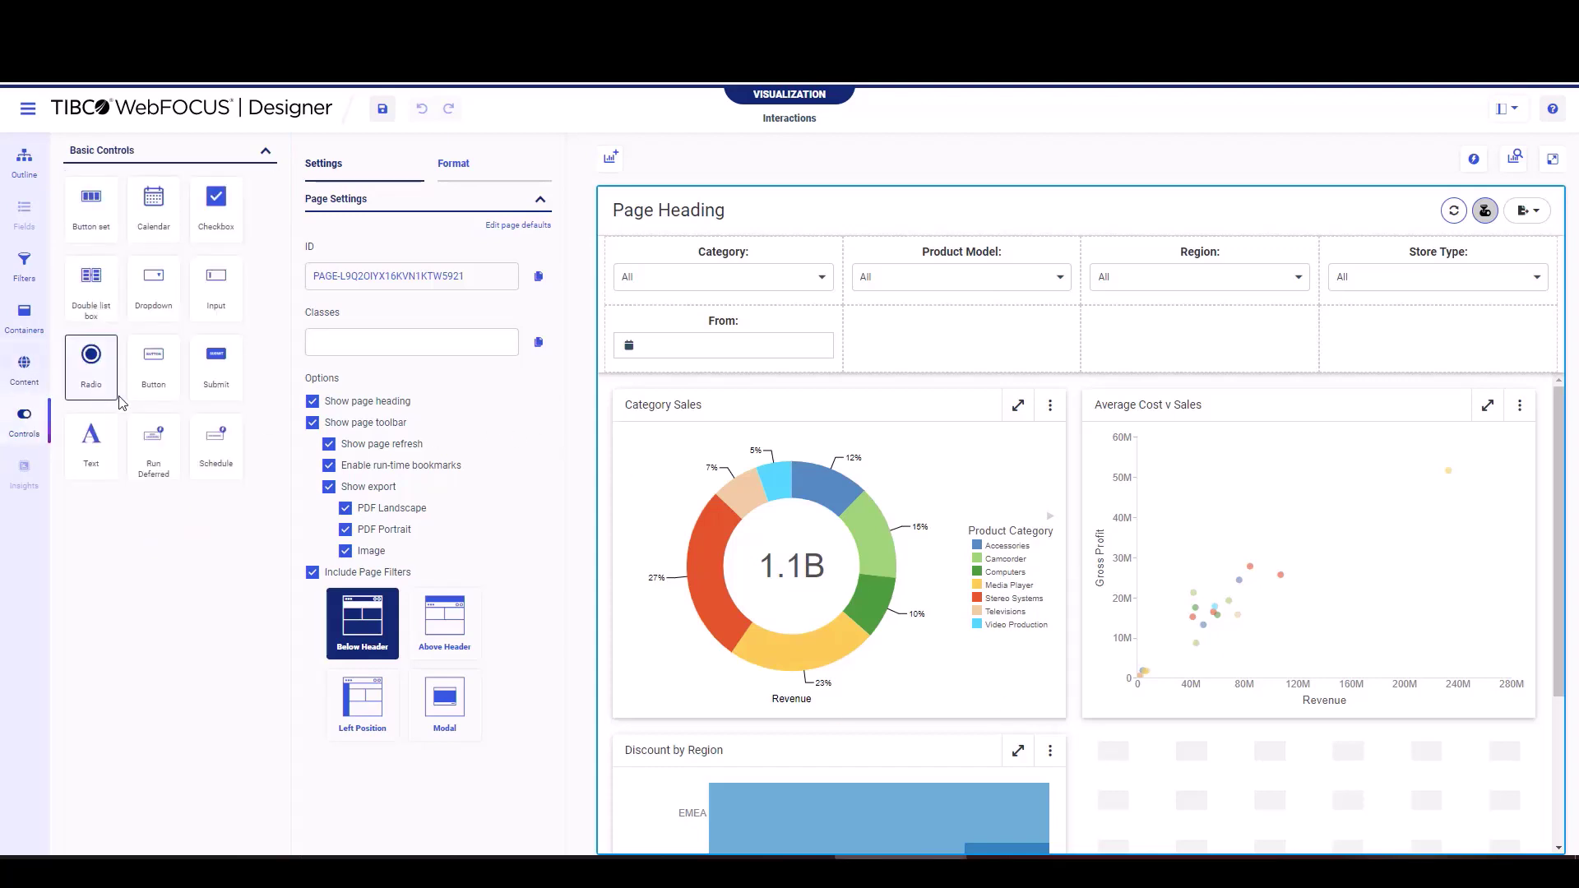
pyautogui.moveTo(167, 382); pyautogui.dragTo(958, 352)
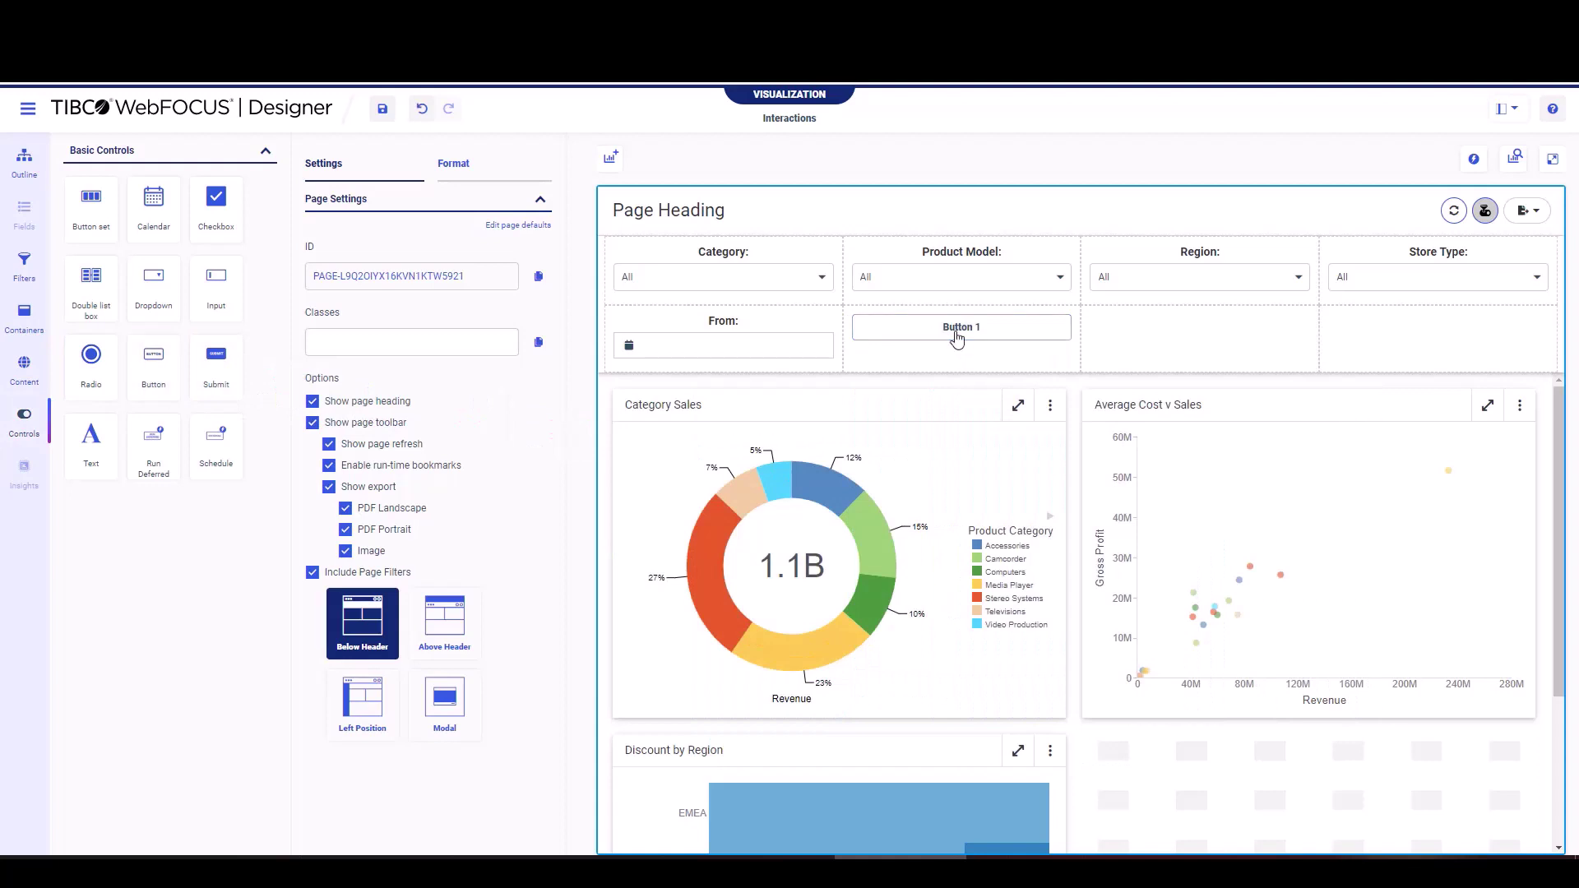
pyautogui.rightClick(957, 337)
pyautogui.moveTo(976, 533)
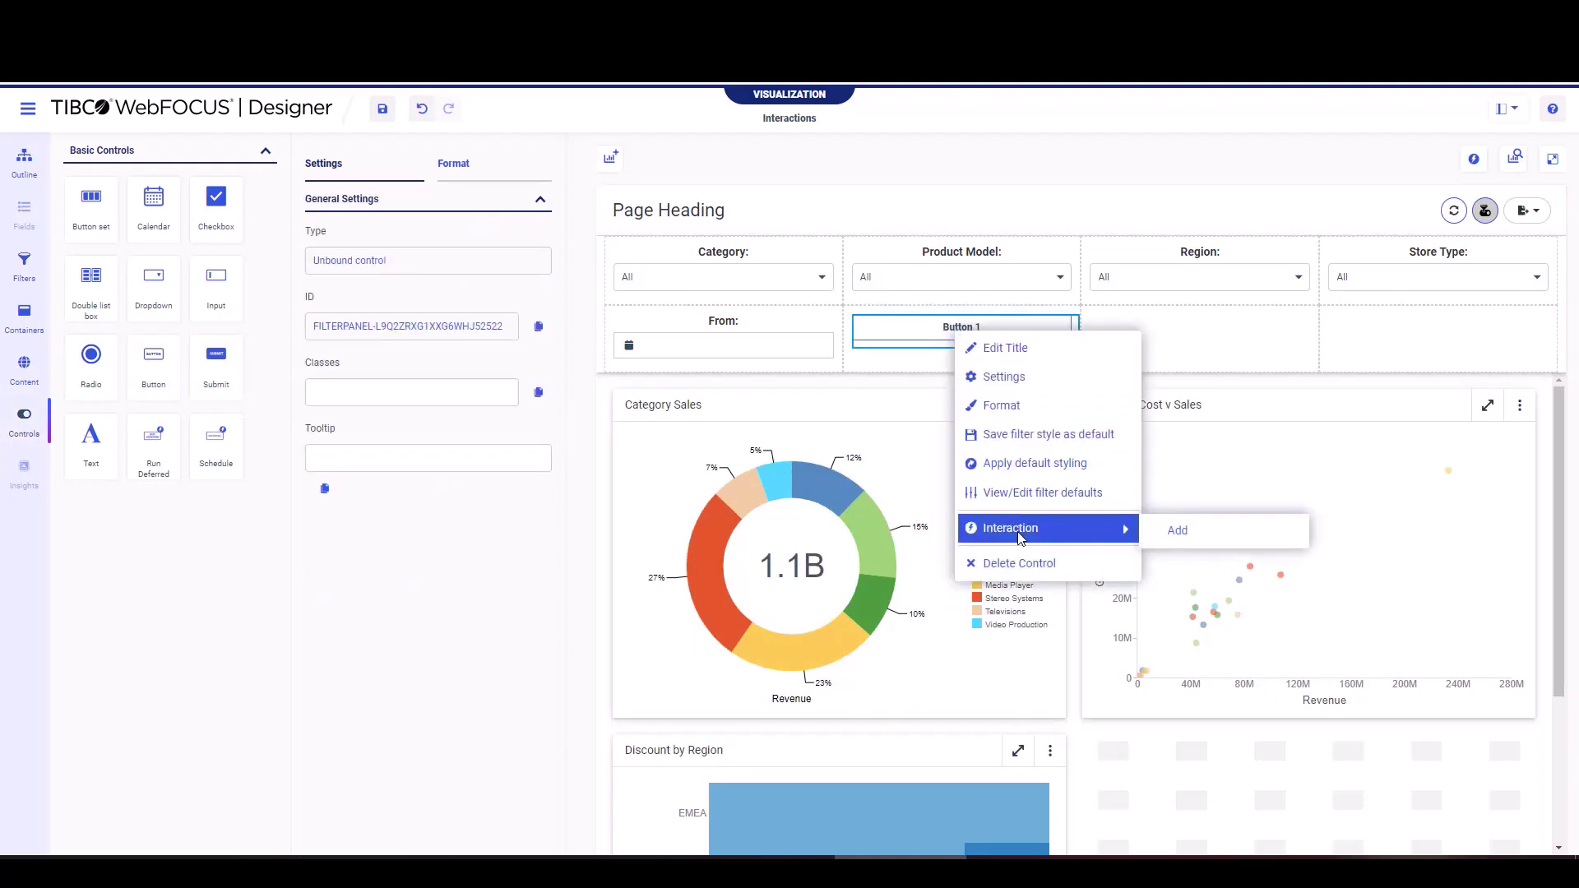
pyautogui.click(1185, 535)
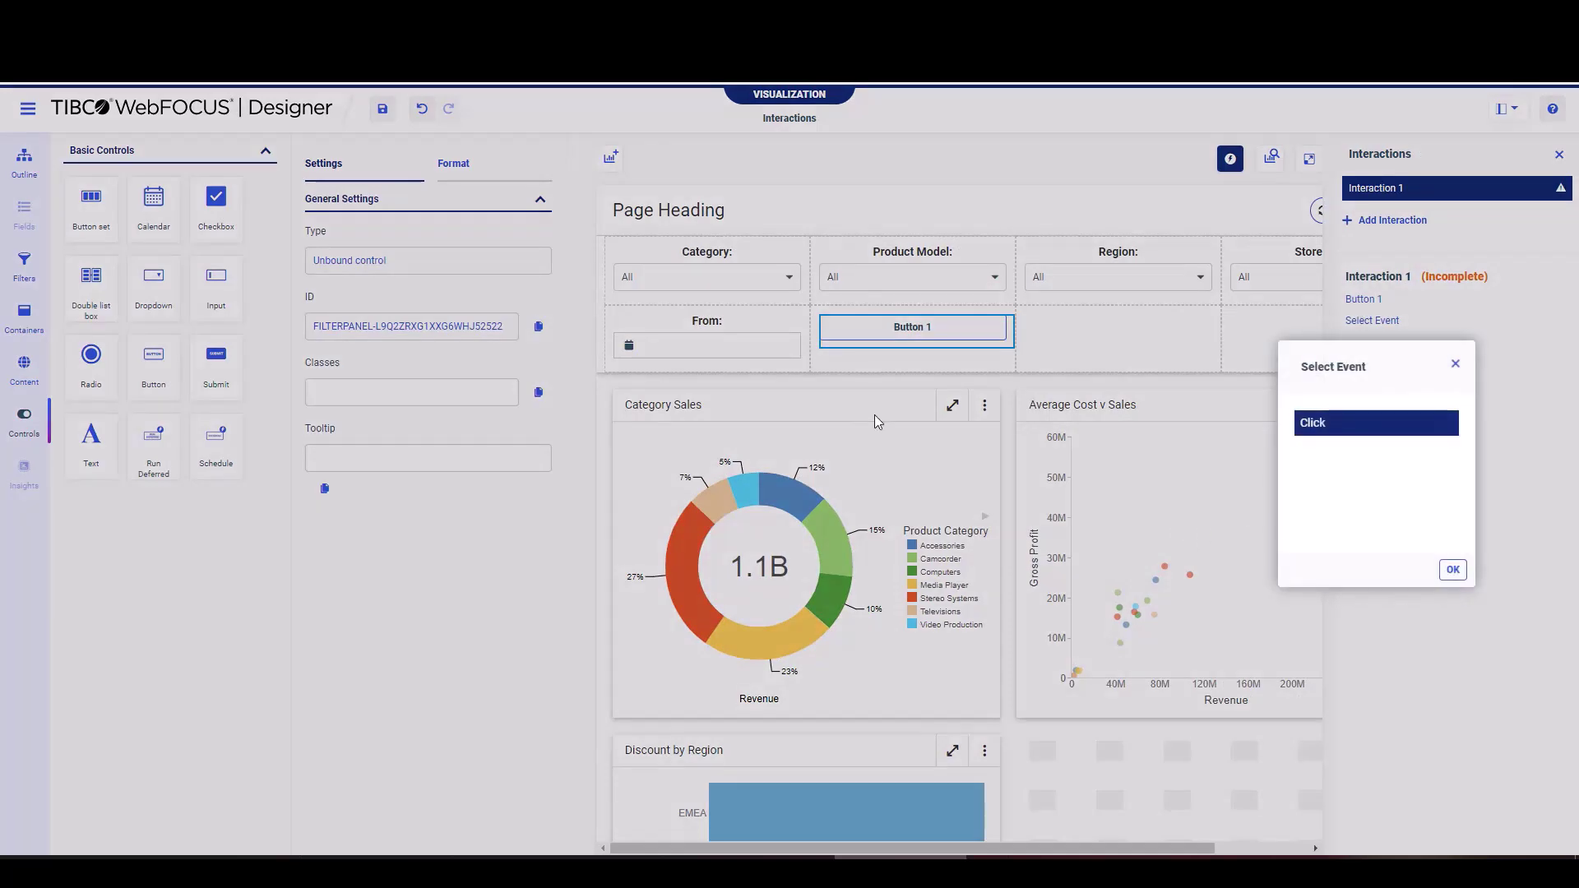
pyautogui.click(1452, 570)
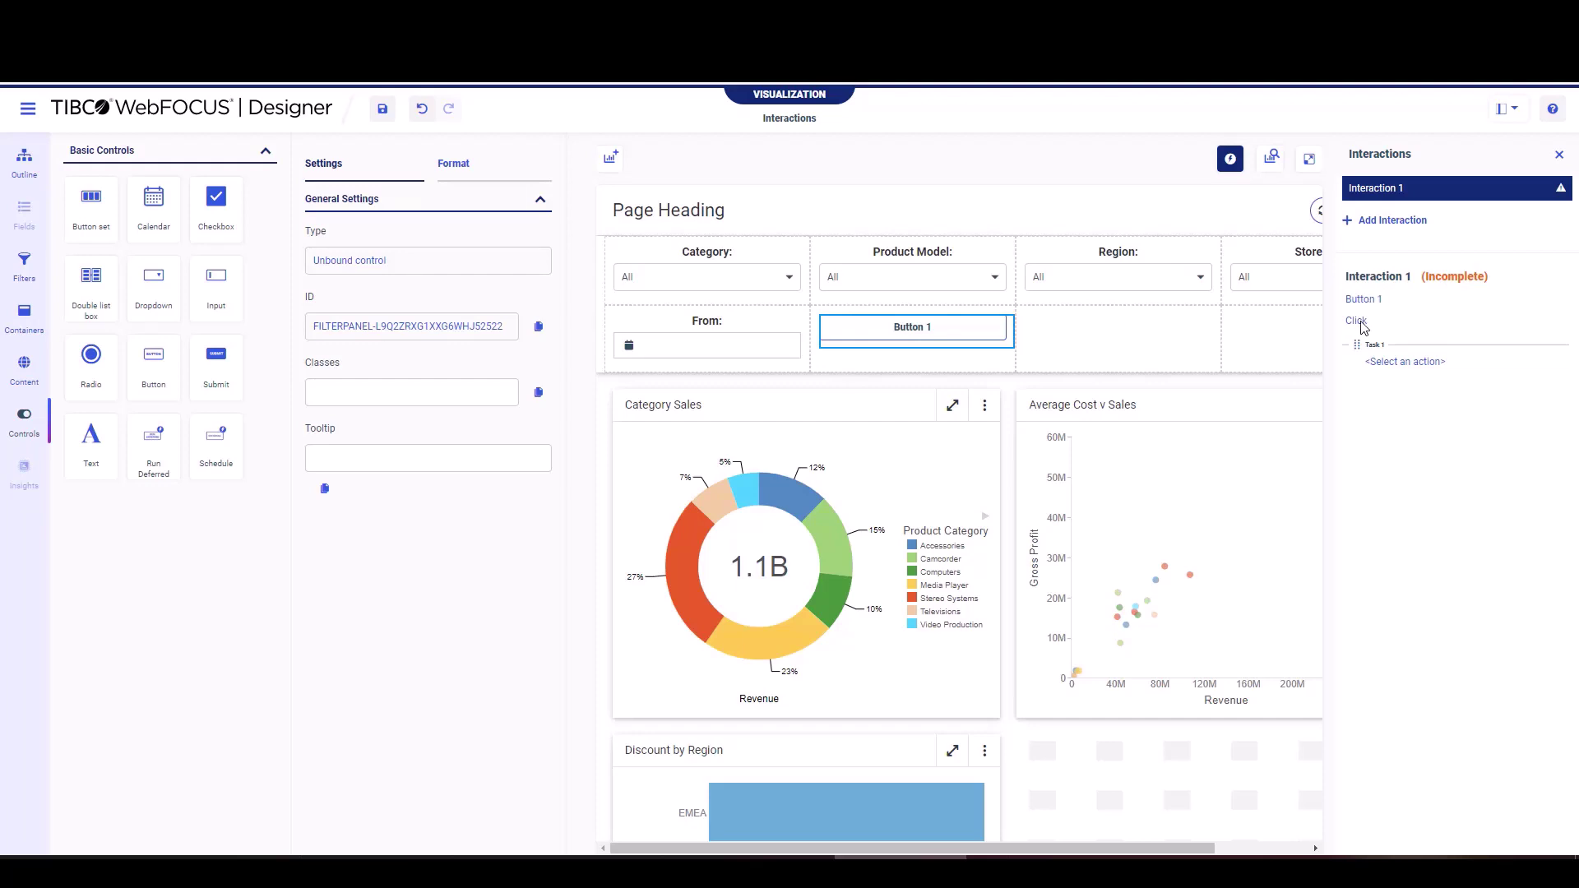
# - Set the interaction's task action to Schedule content and retitle the new button "Schedule"
pyautogui.click(1385, 361)
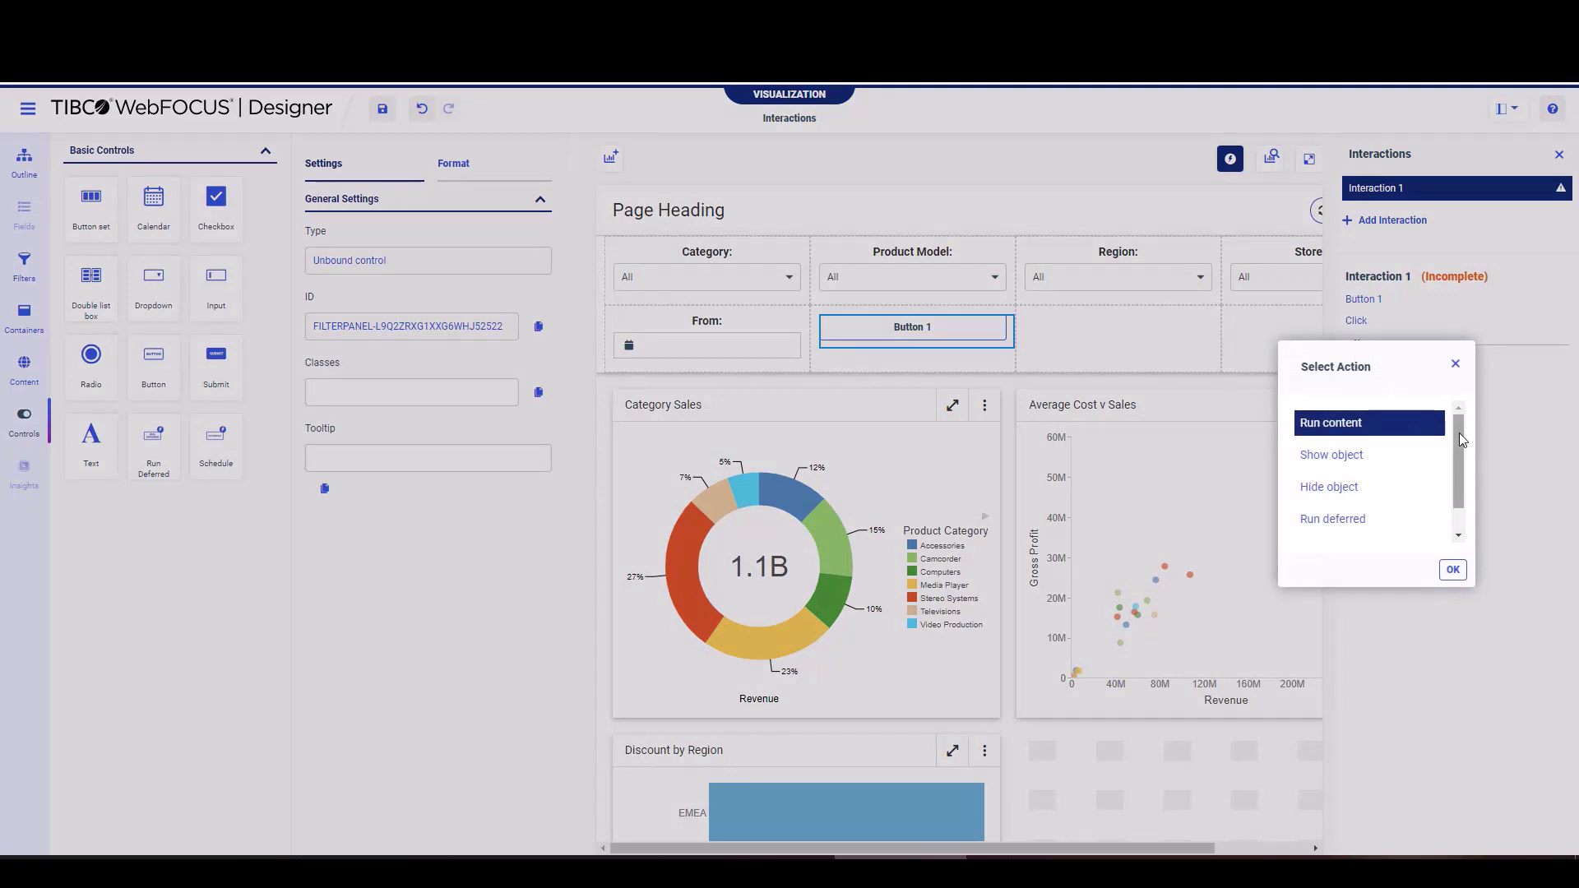
pyautogui.moveTo(1459, 433); pyautogui.dragTo(1459, 468)
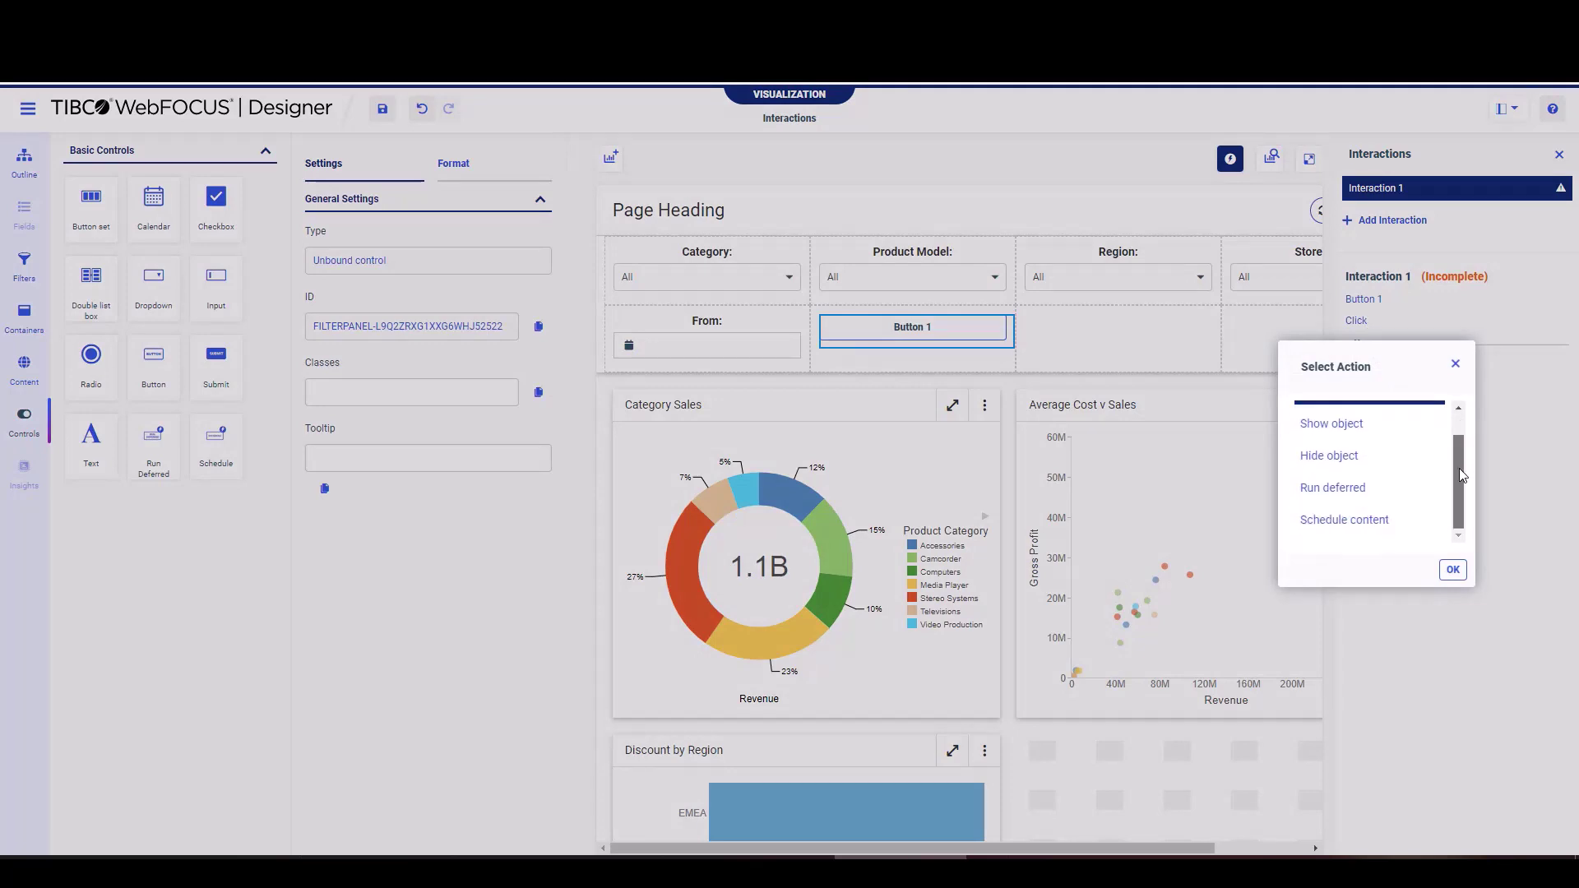
pyautogui.click(1379, 525)
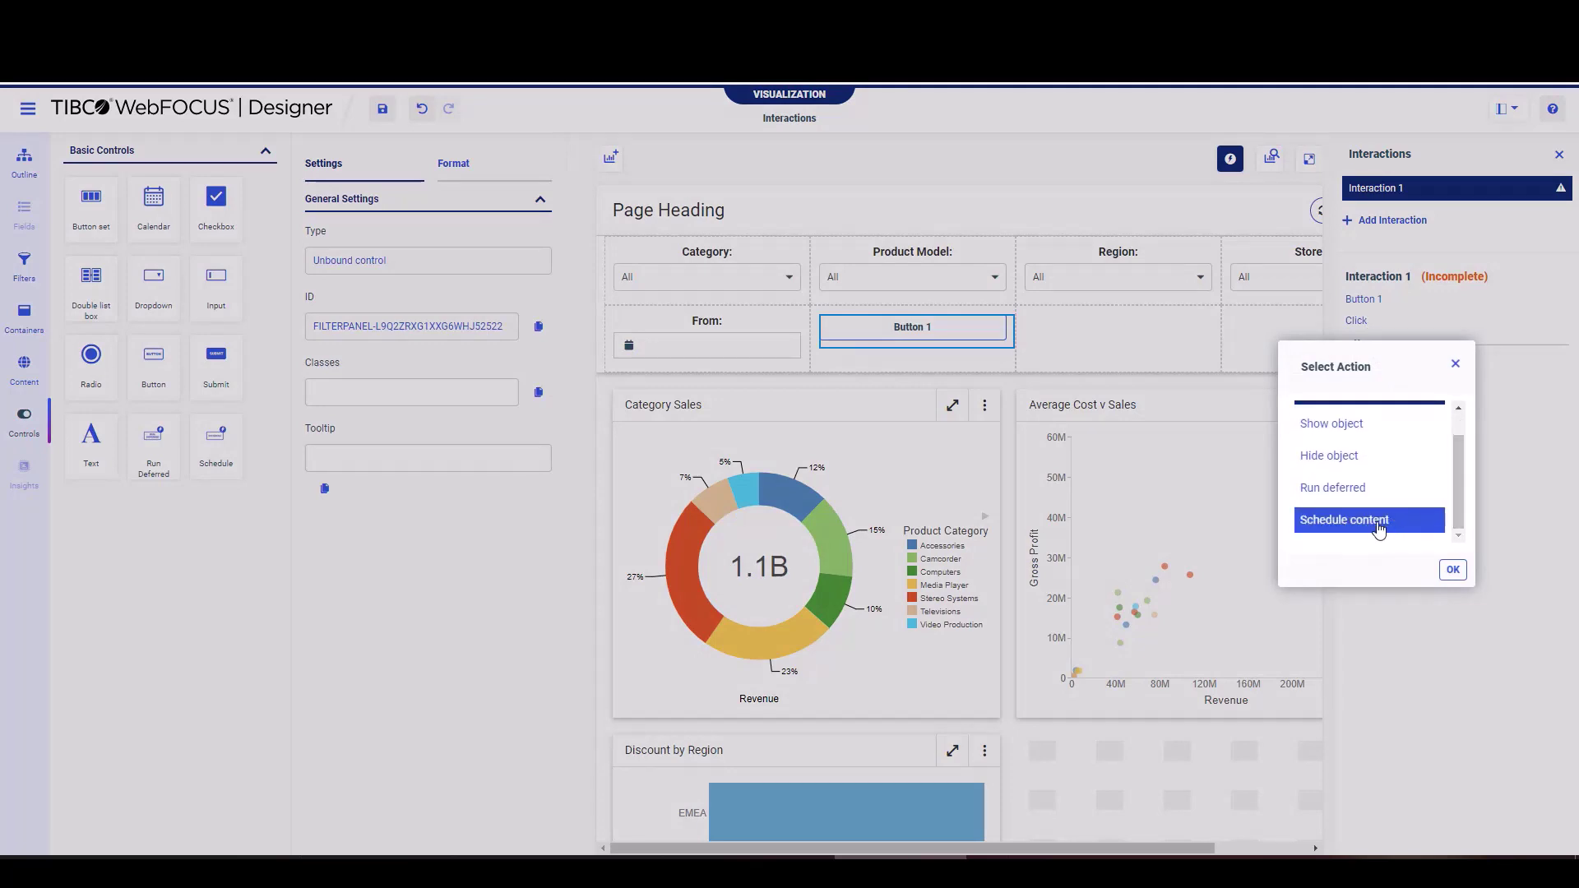
pyautogui.click(1452, 570)
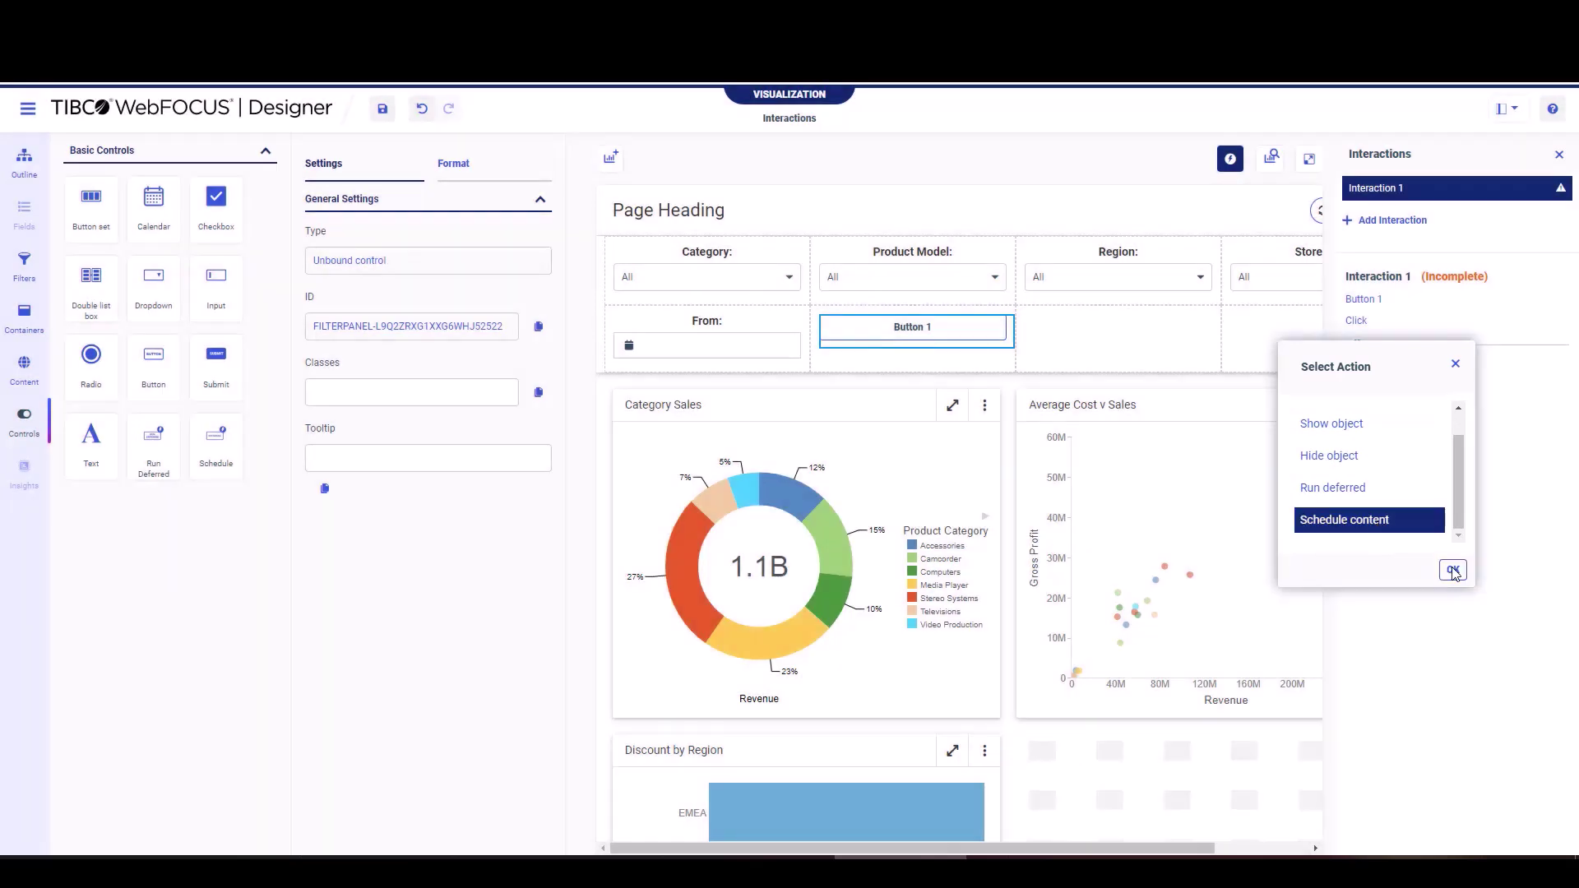
pyautogui.doubleClick(916, 328)
pyautogui.write('Schedule')
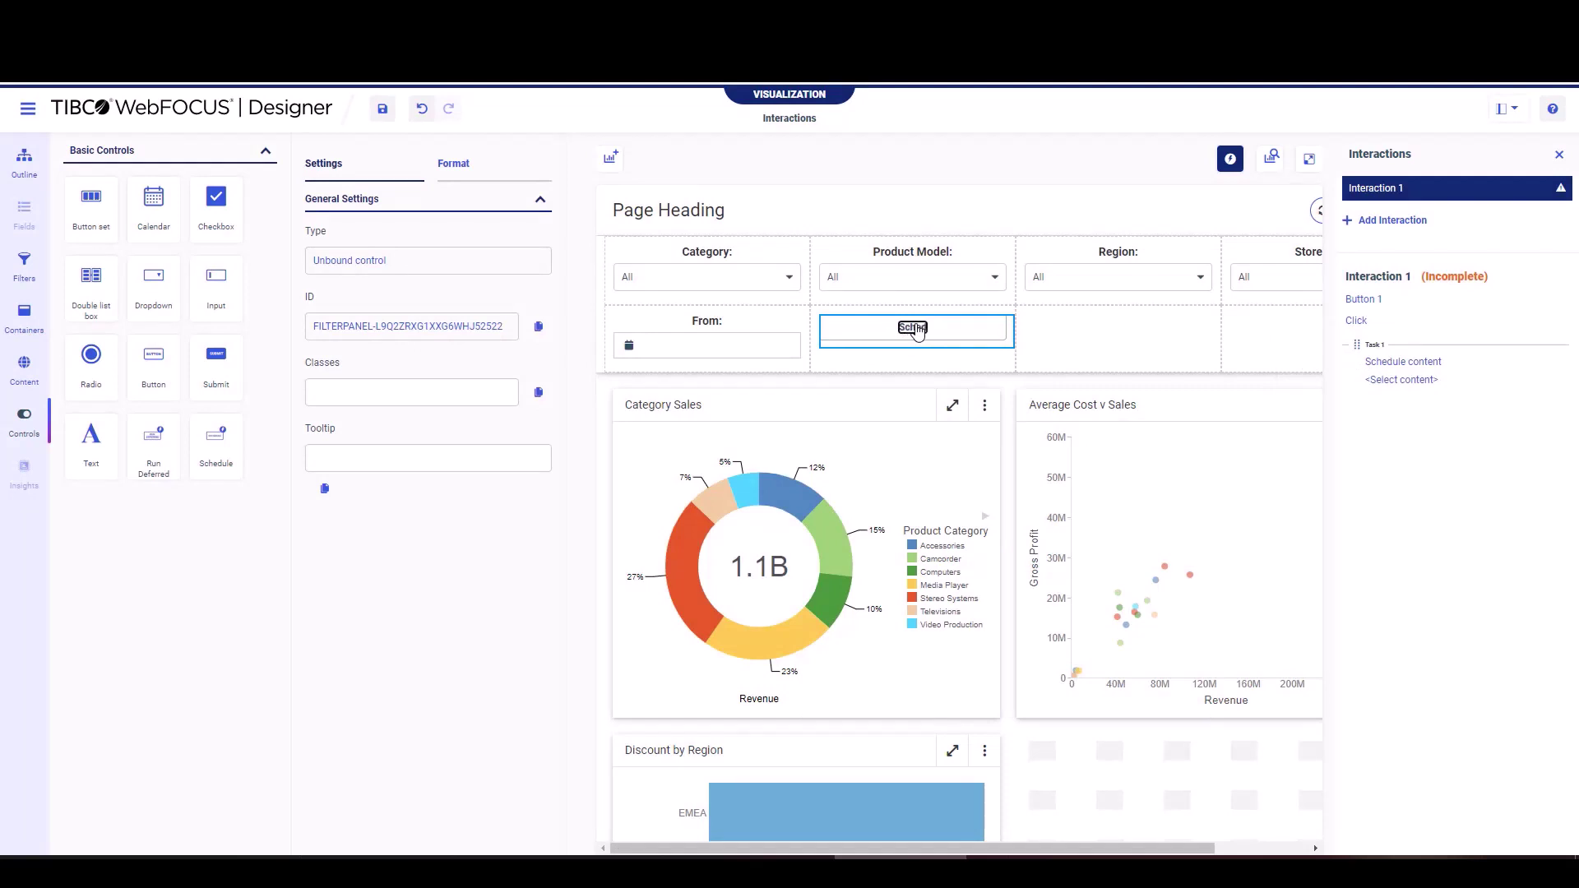
# - Choose Category Sales from the Retail Samples workspace's Portal > Small Widgets folder as the content to schedule
pyautogui.click(1424, 382)
pyautogui.click(1423, 381)
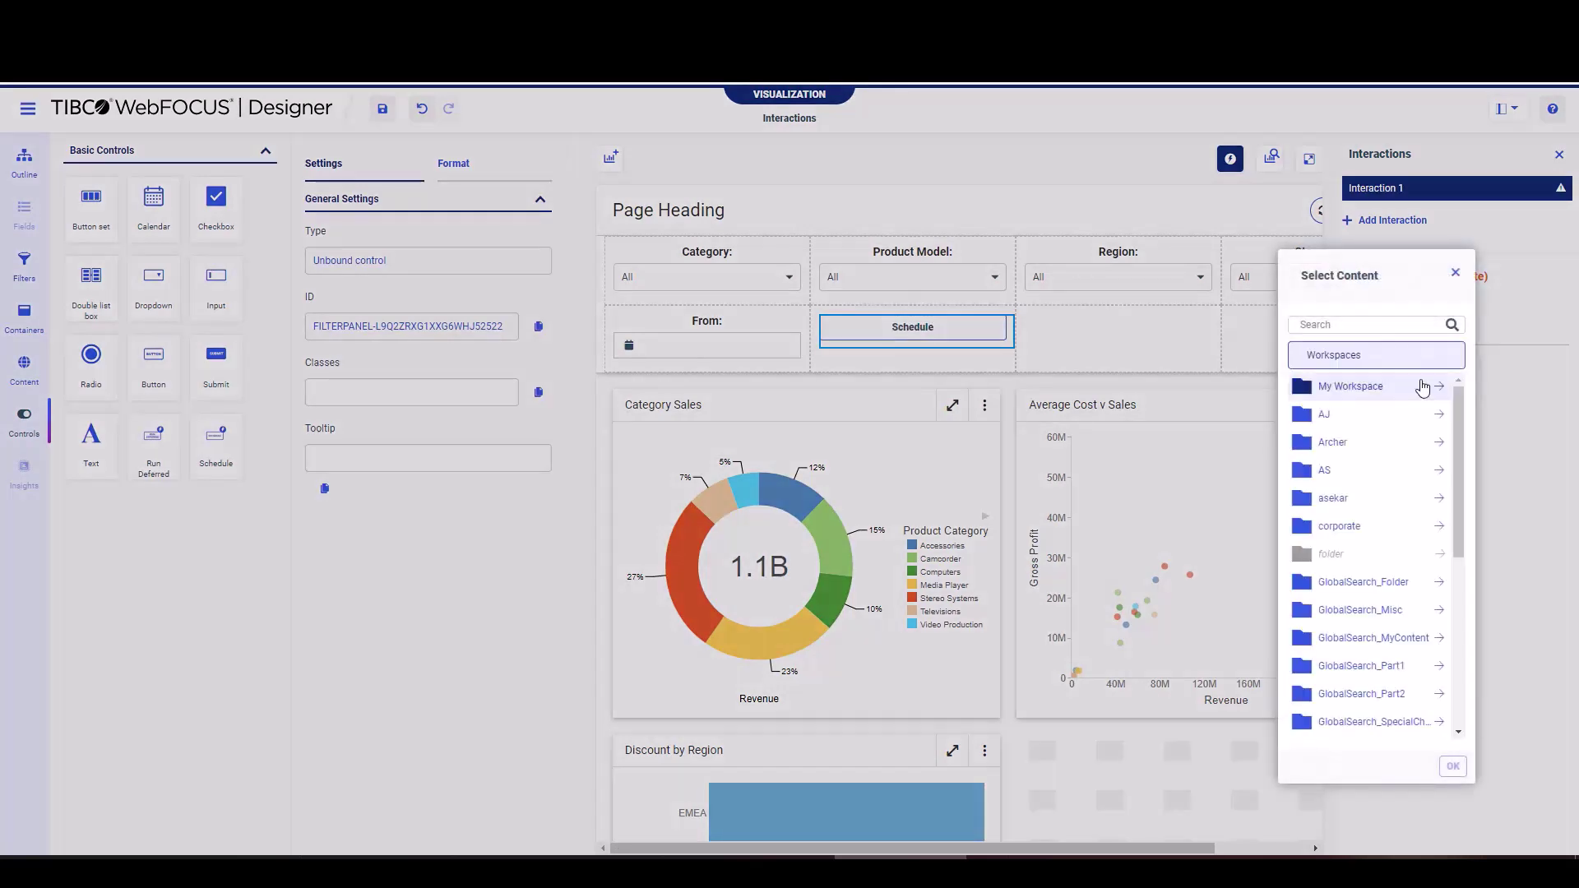
pyautogui.scroll(-3, 1412, 497)
pyautogui.click(1359, 723)
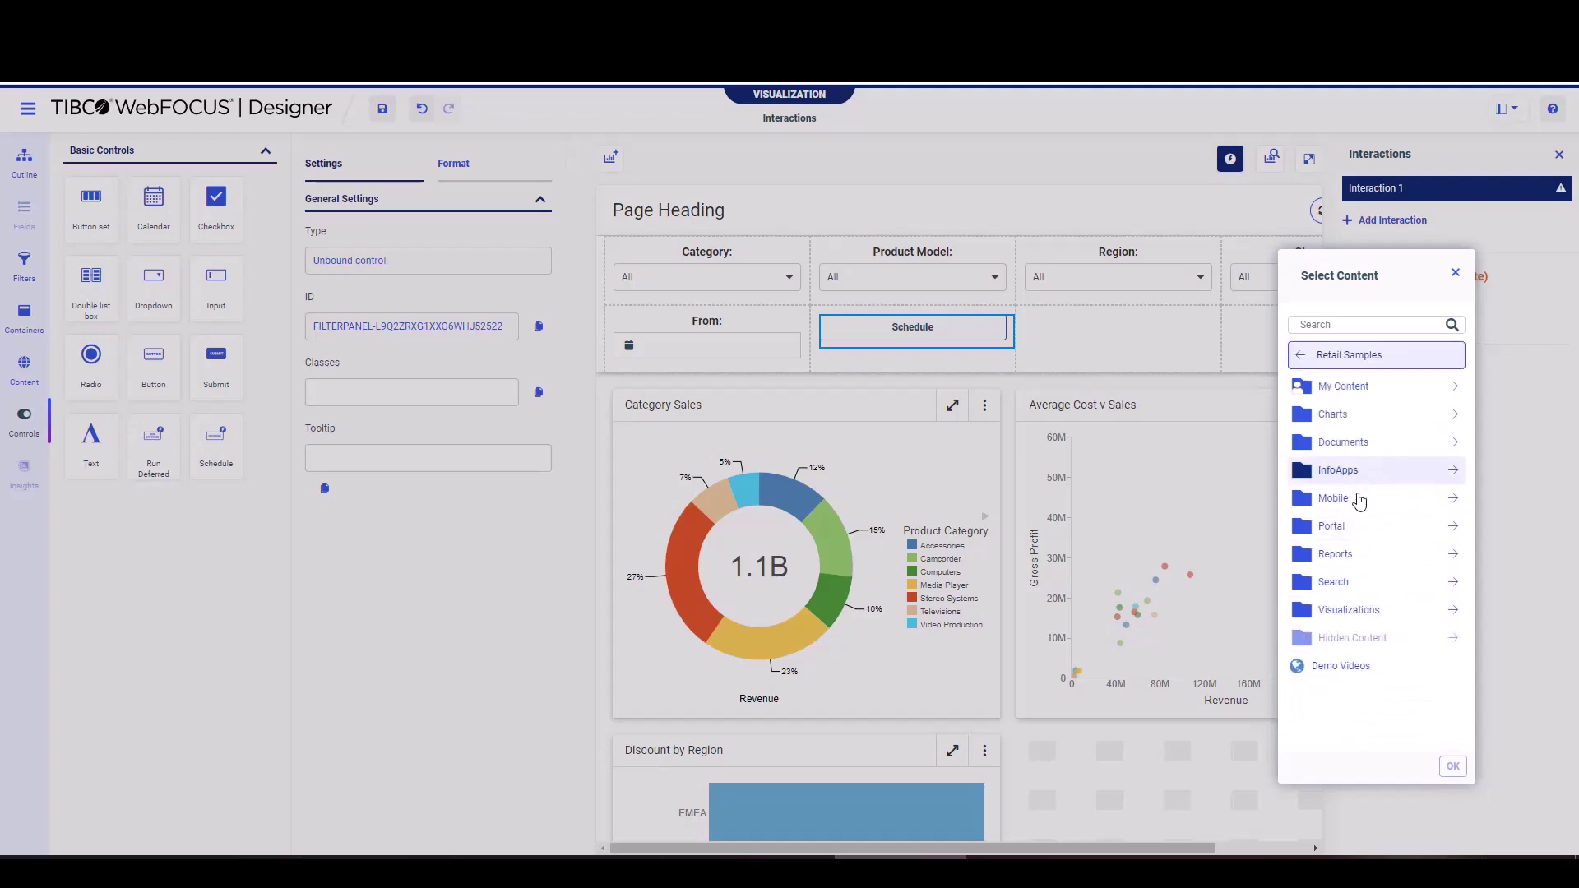
pyautogui.click(1350, 527)
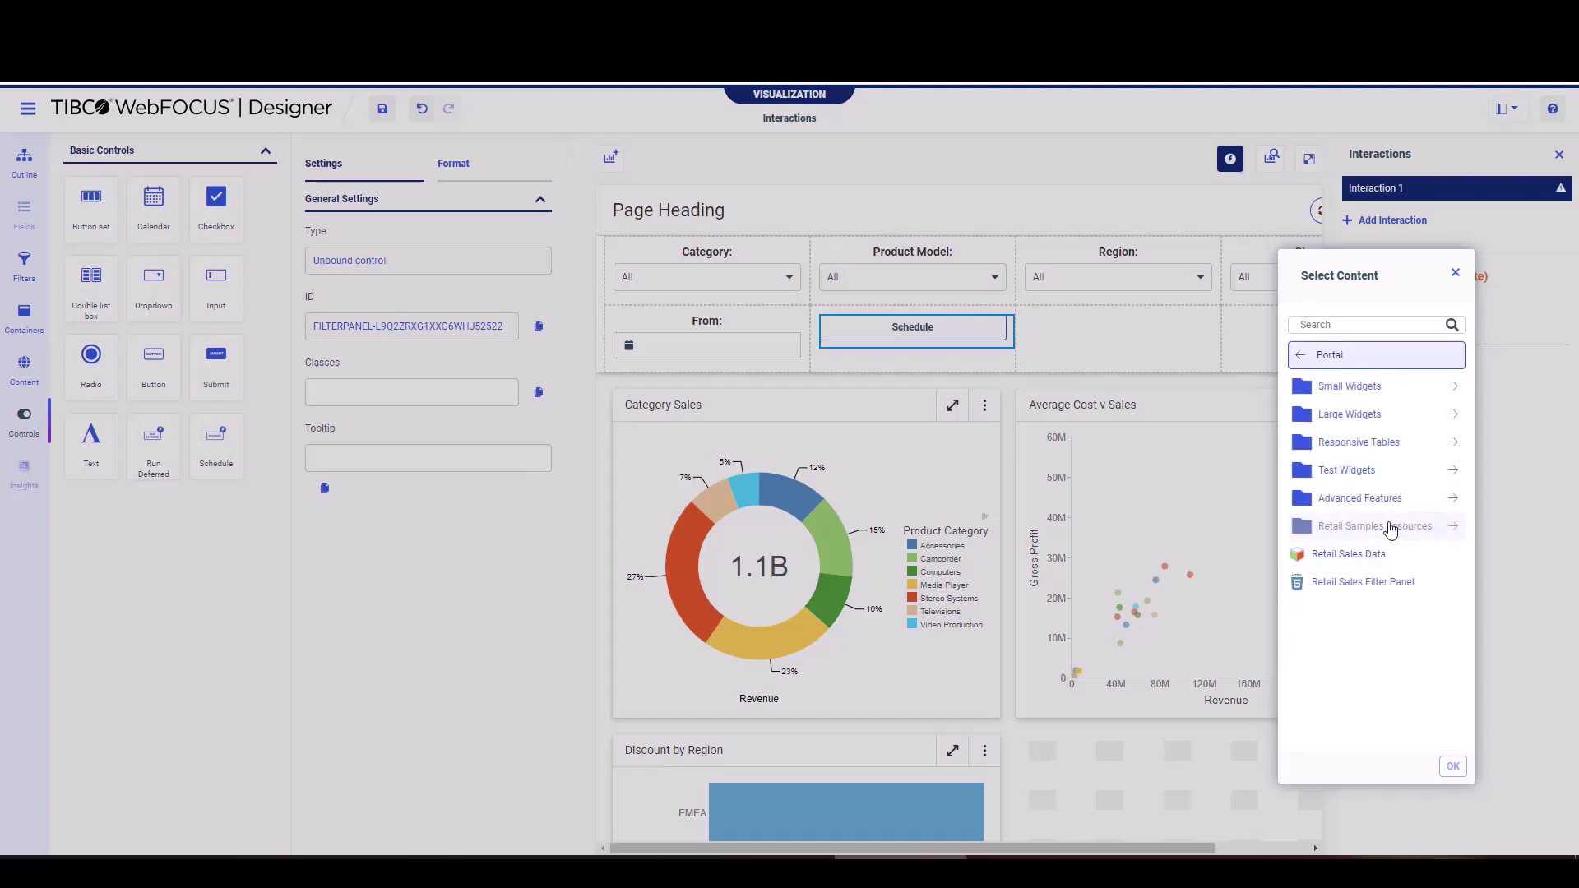
pyautogui.click(1372, 396)
pyautogui.click(1370, 393)
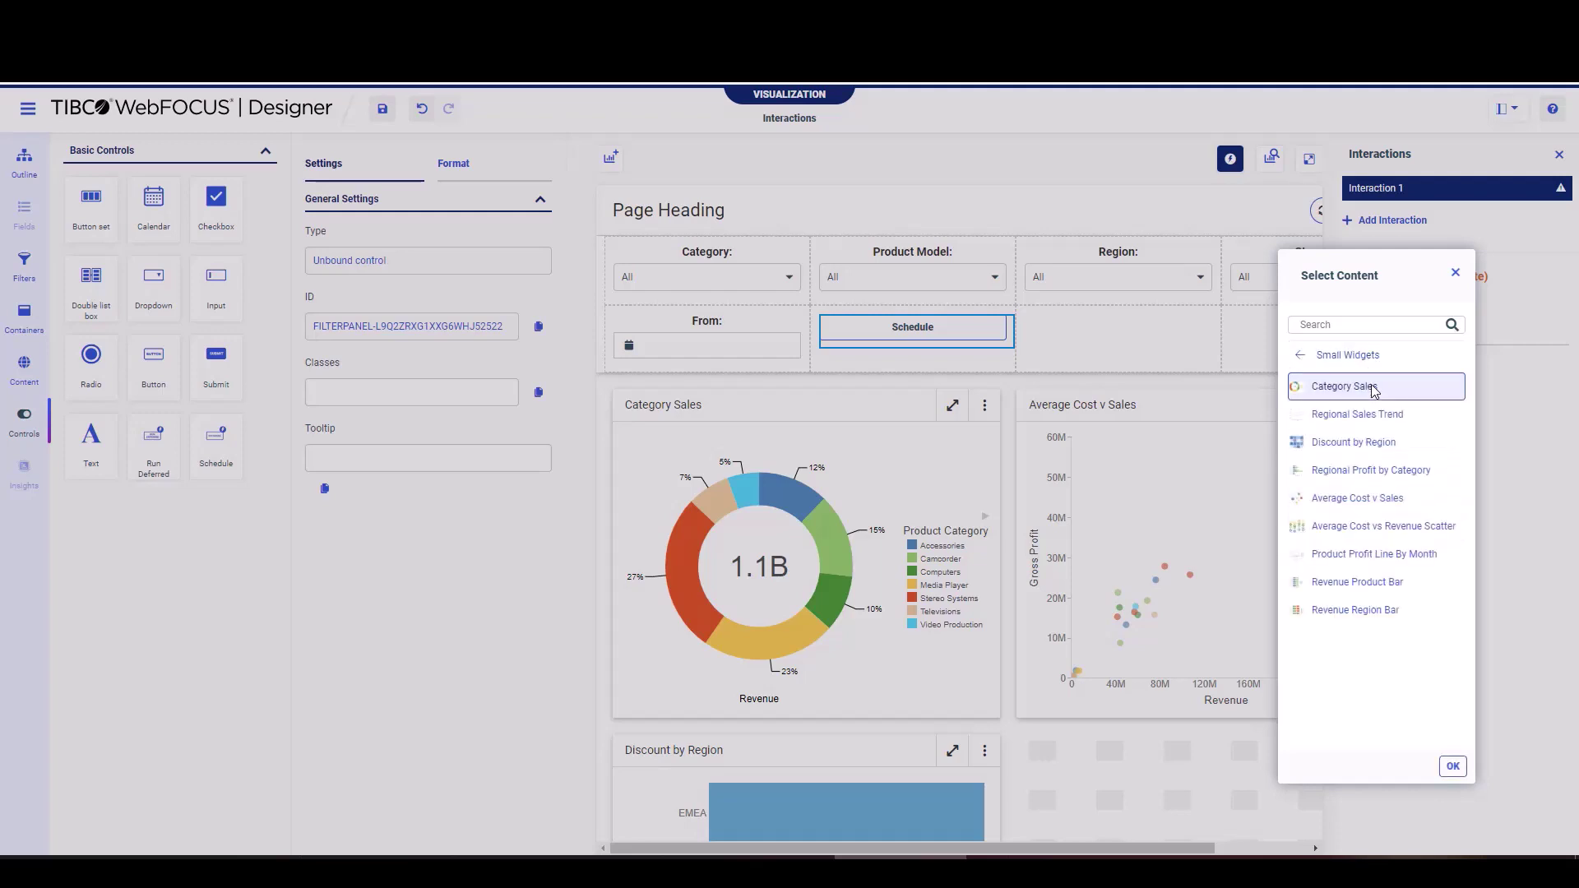
pyautogui.click(1456, 774)
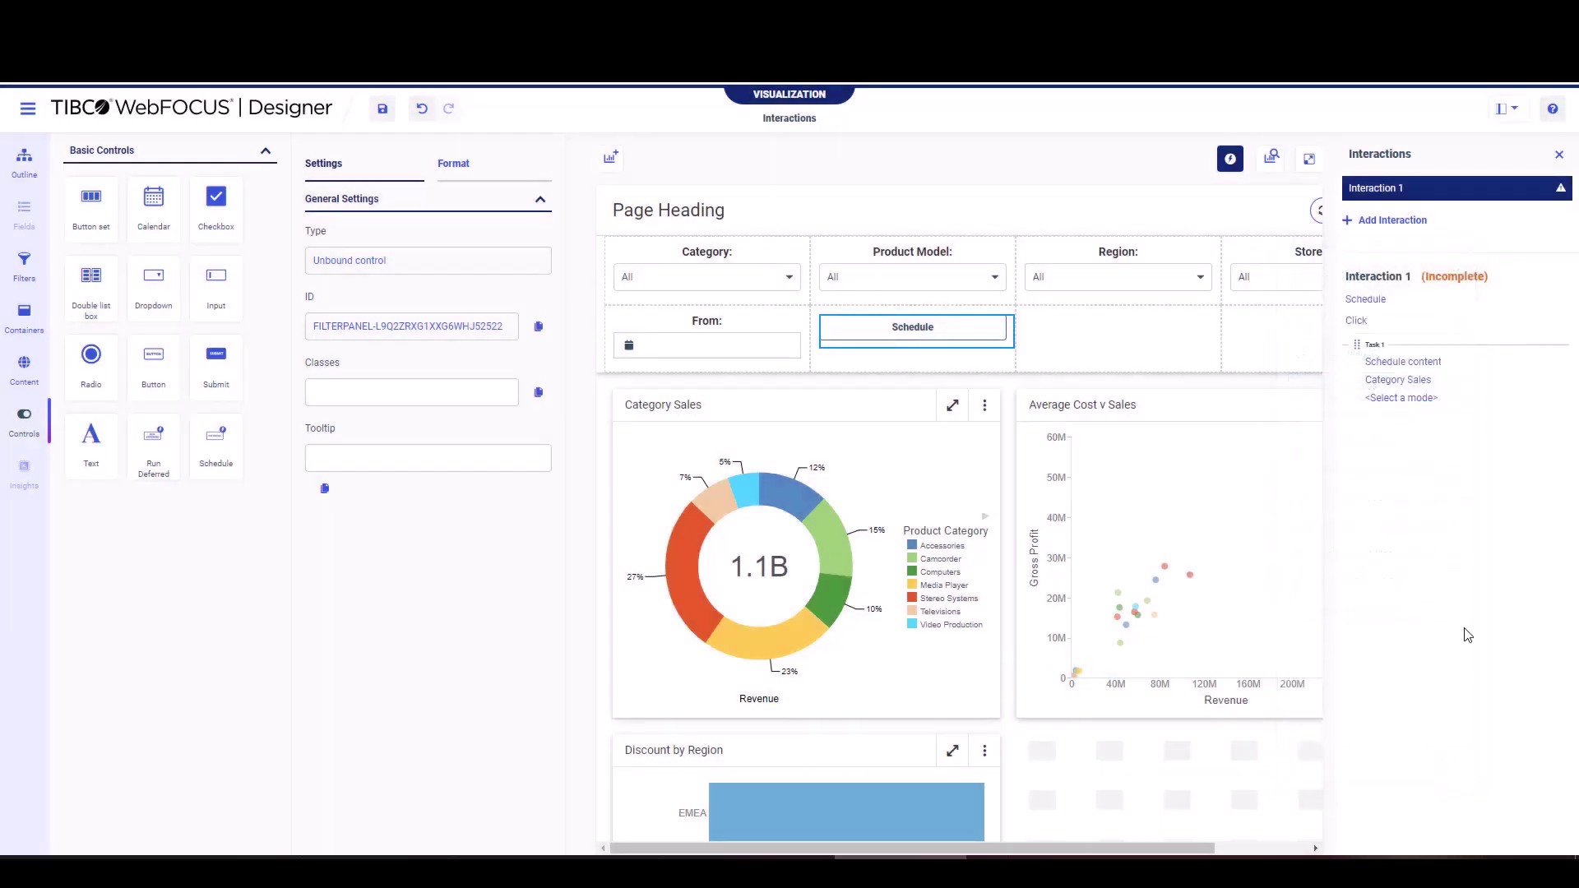
# - Set the task's scheduler mode to Email and its target to Page overlay
pyautogui.click(1425, 407)
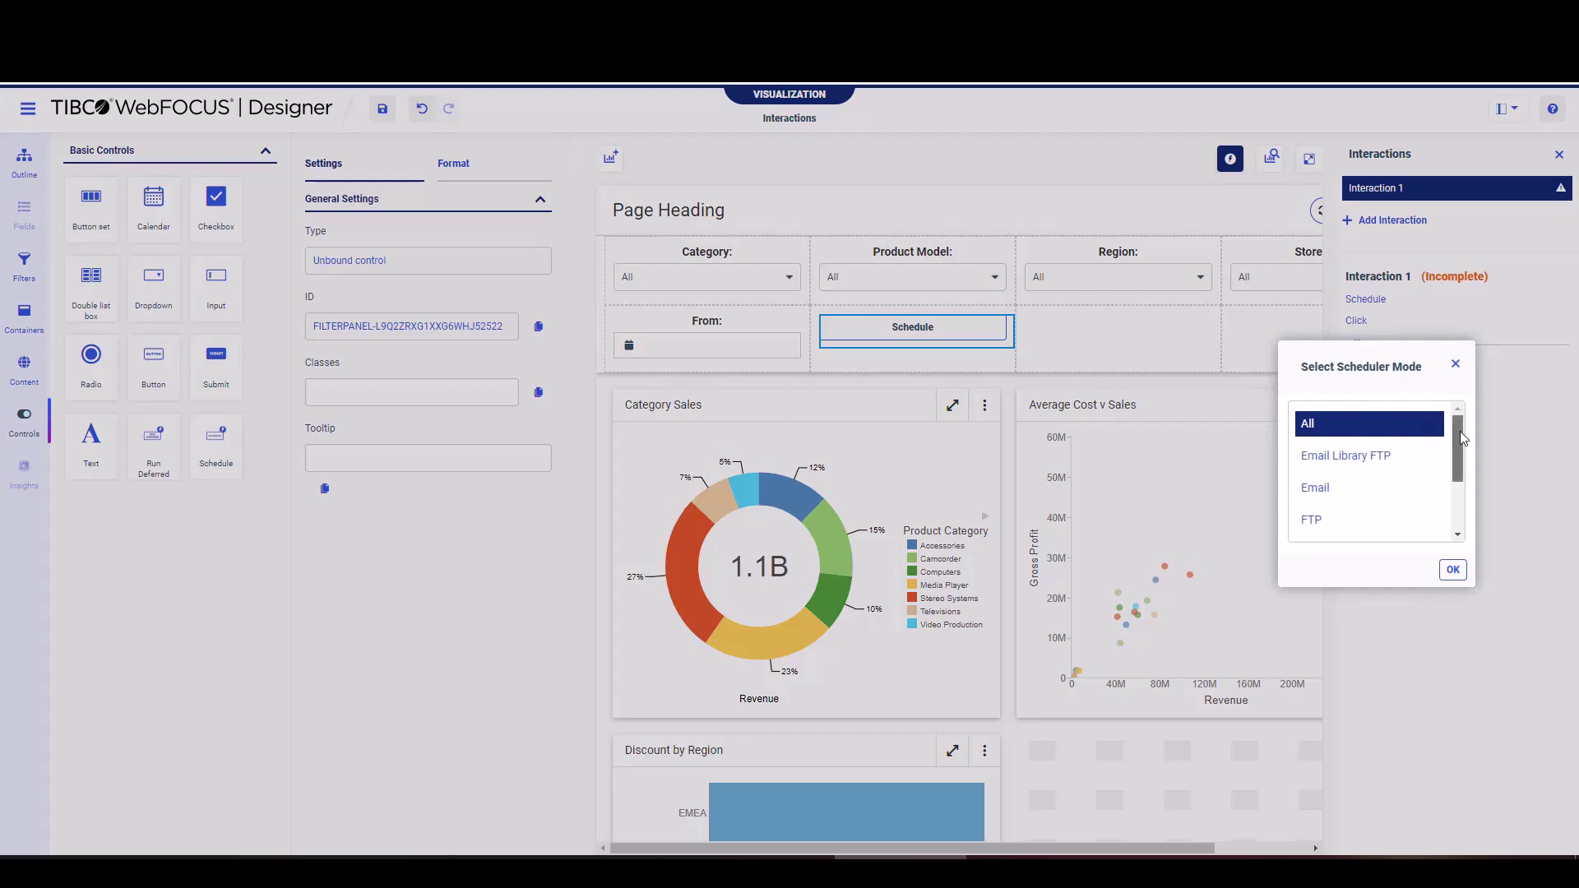
pyautogui.click(1338, 492)
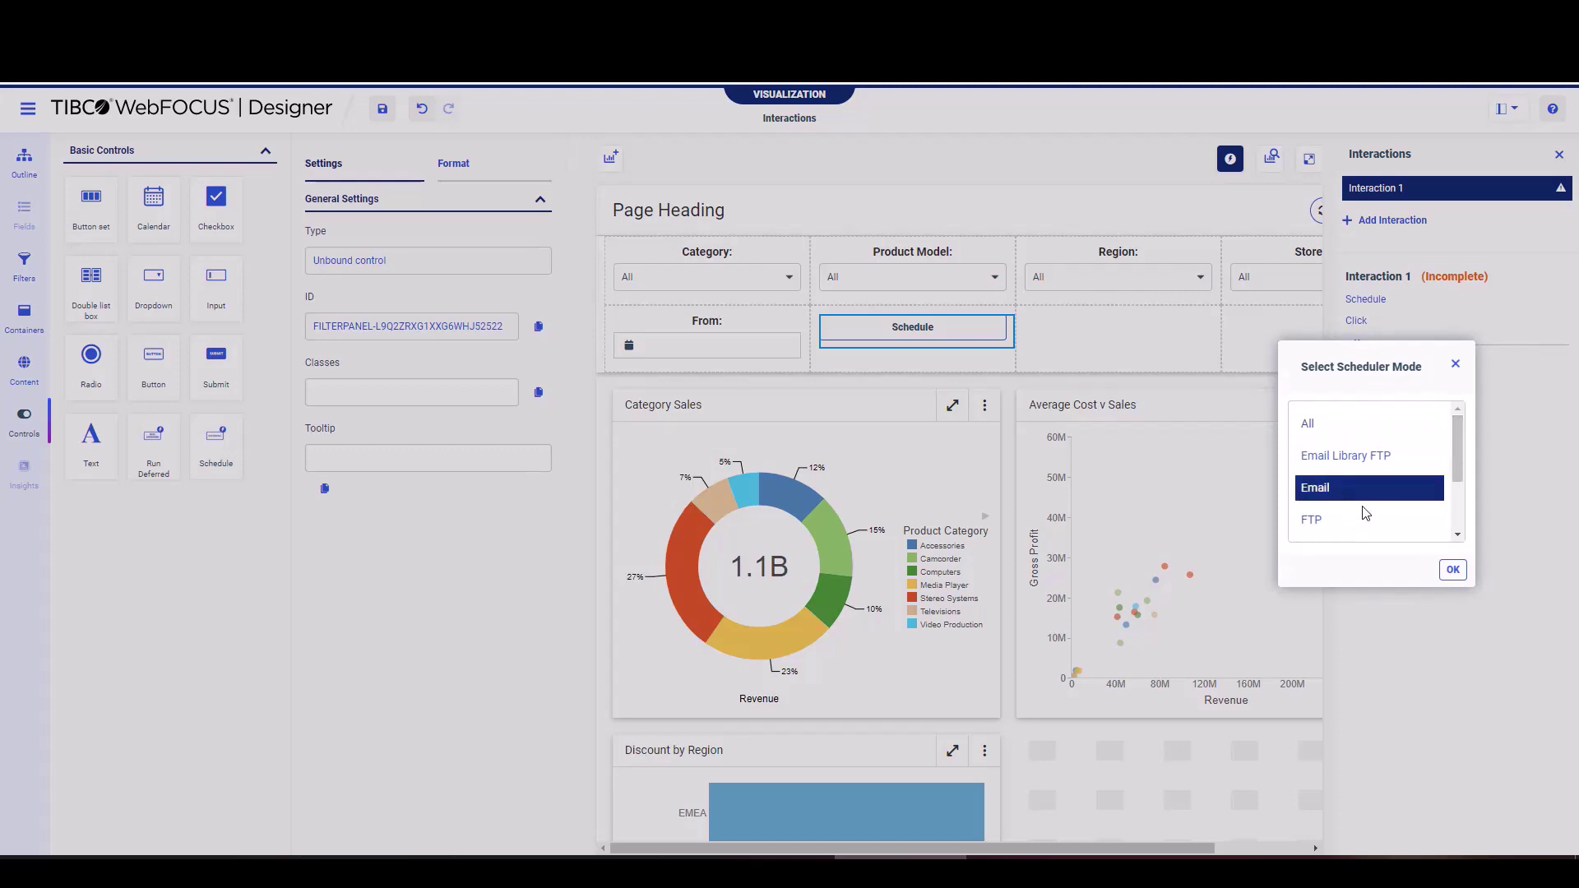
pyautogui.click(1453, 571)
pyautogui.click(1430, 419)
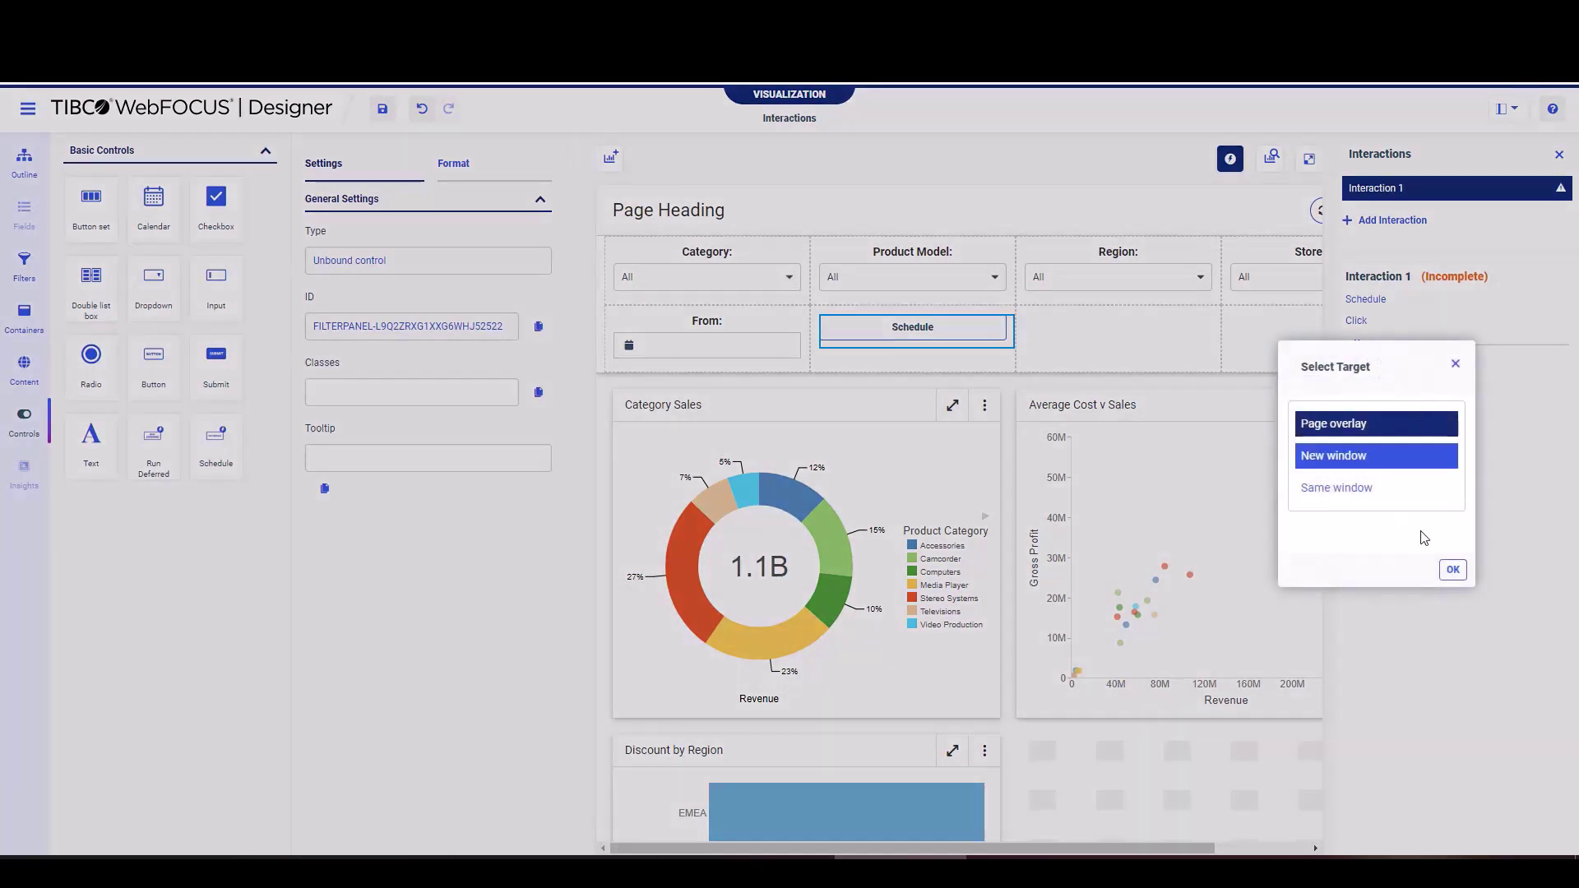
pyautogui.click(1454, 571)
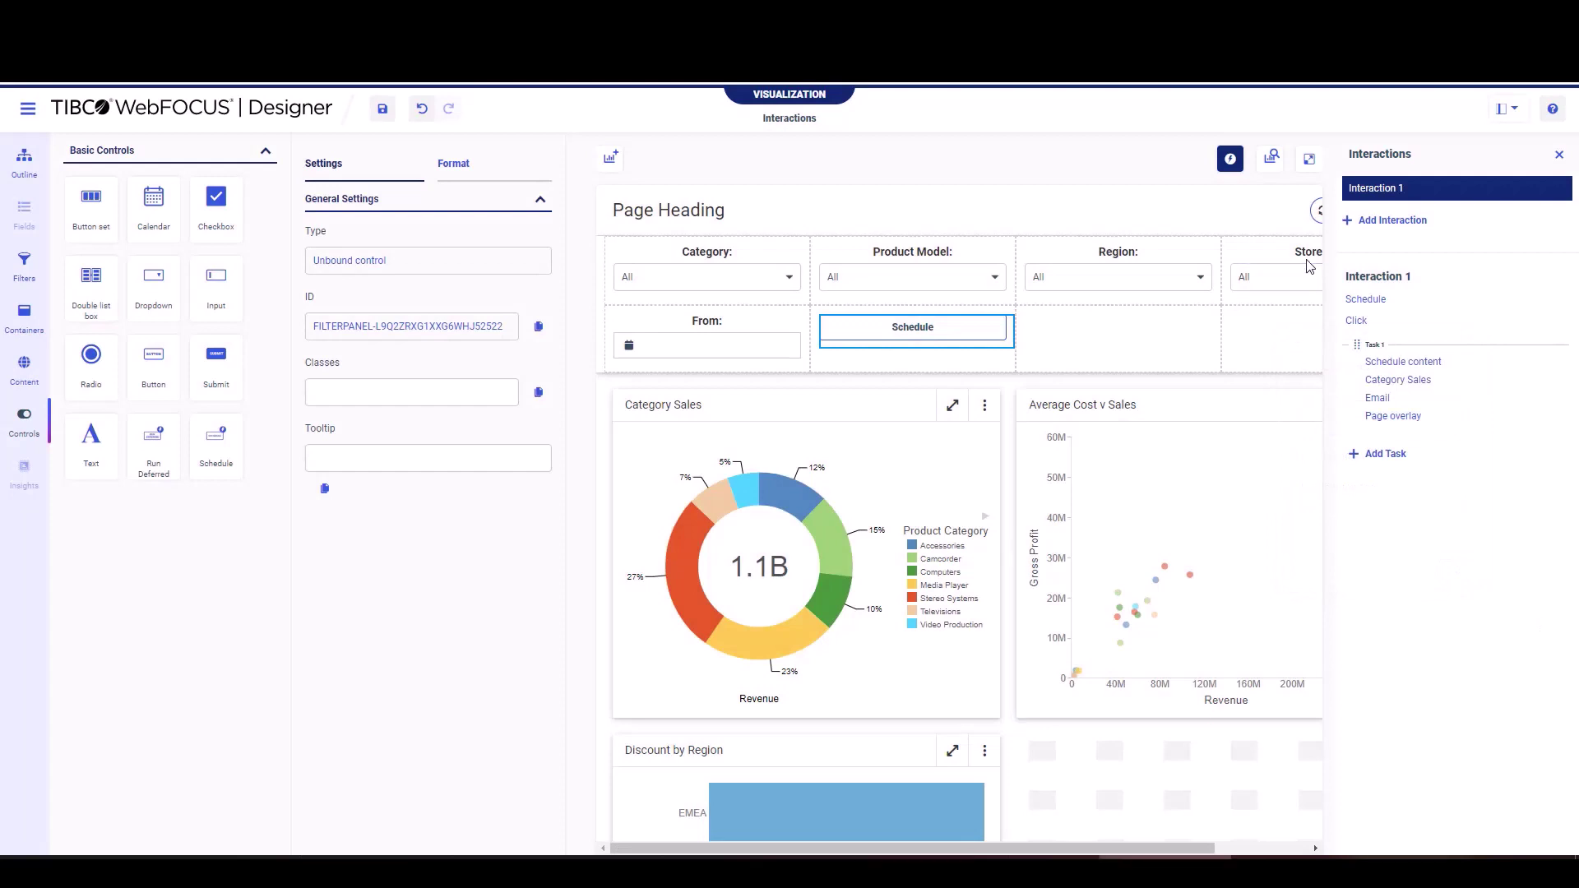
# - Rename the button's interaction "Schedule"
pyautogui.doubleClick(1382, 191)
pyautogui.write('Schedule')
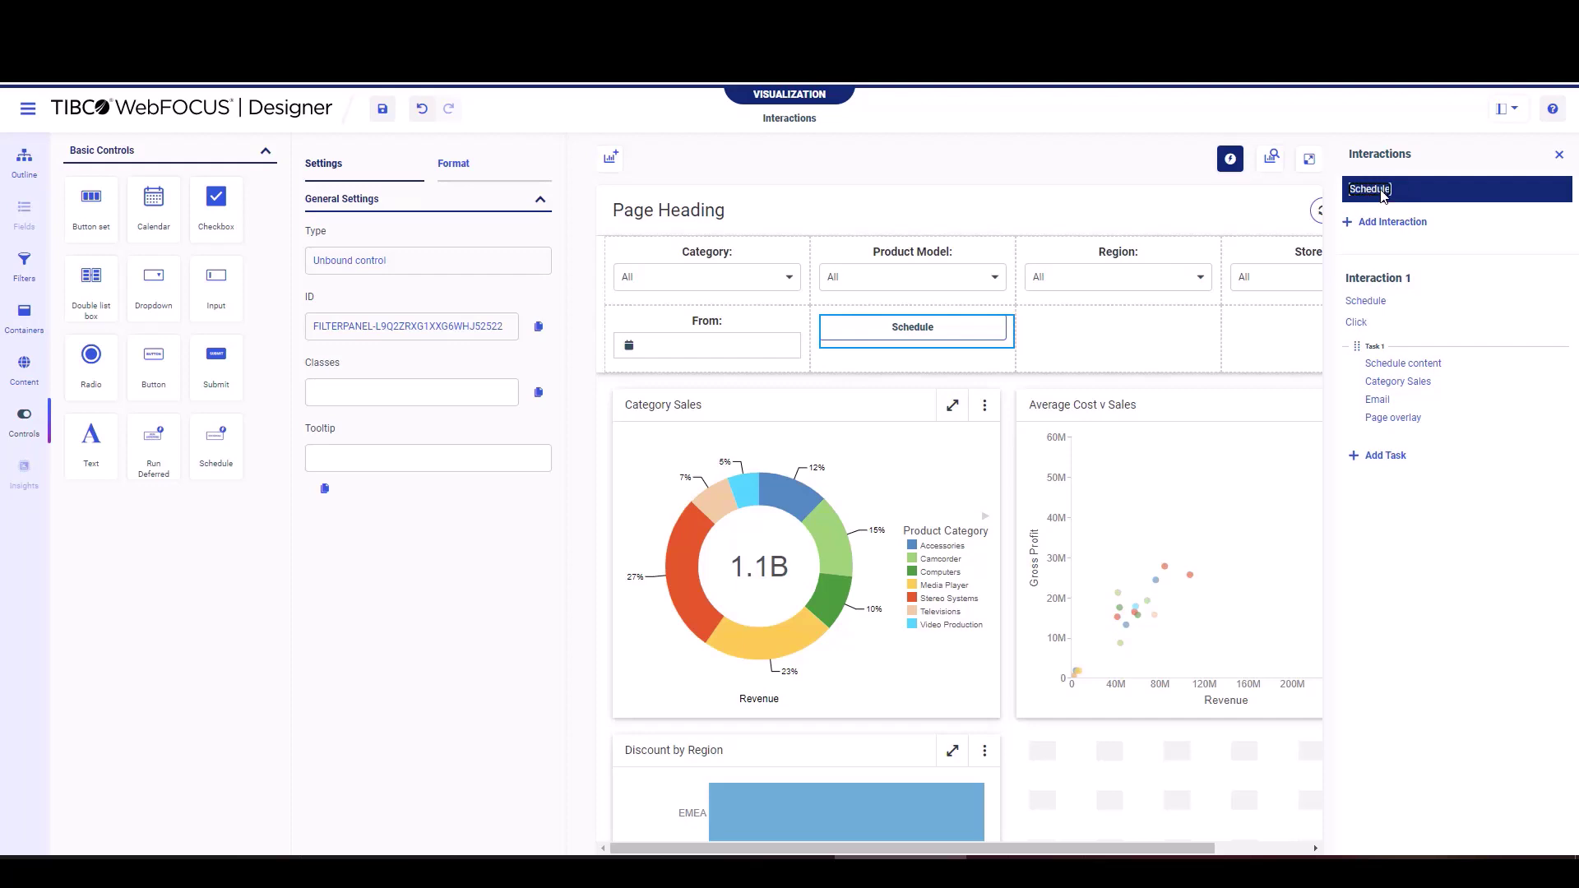
pyautogui.click(1421, 531)
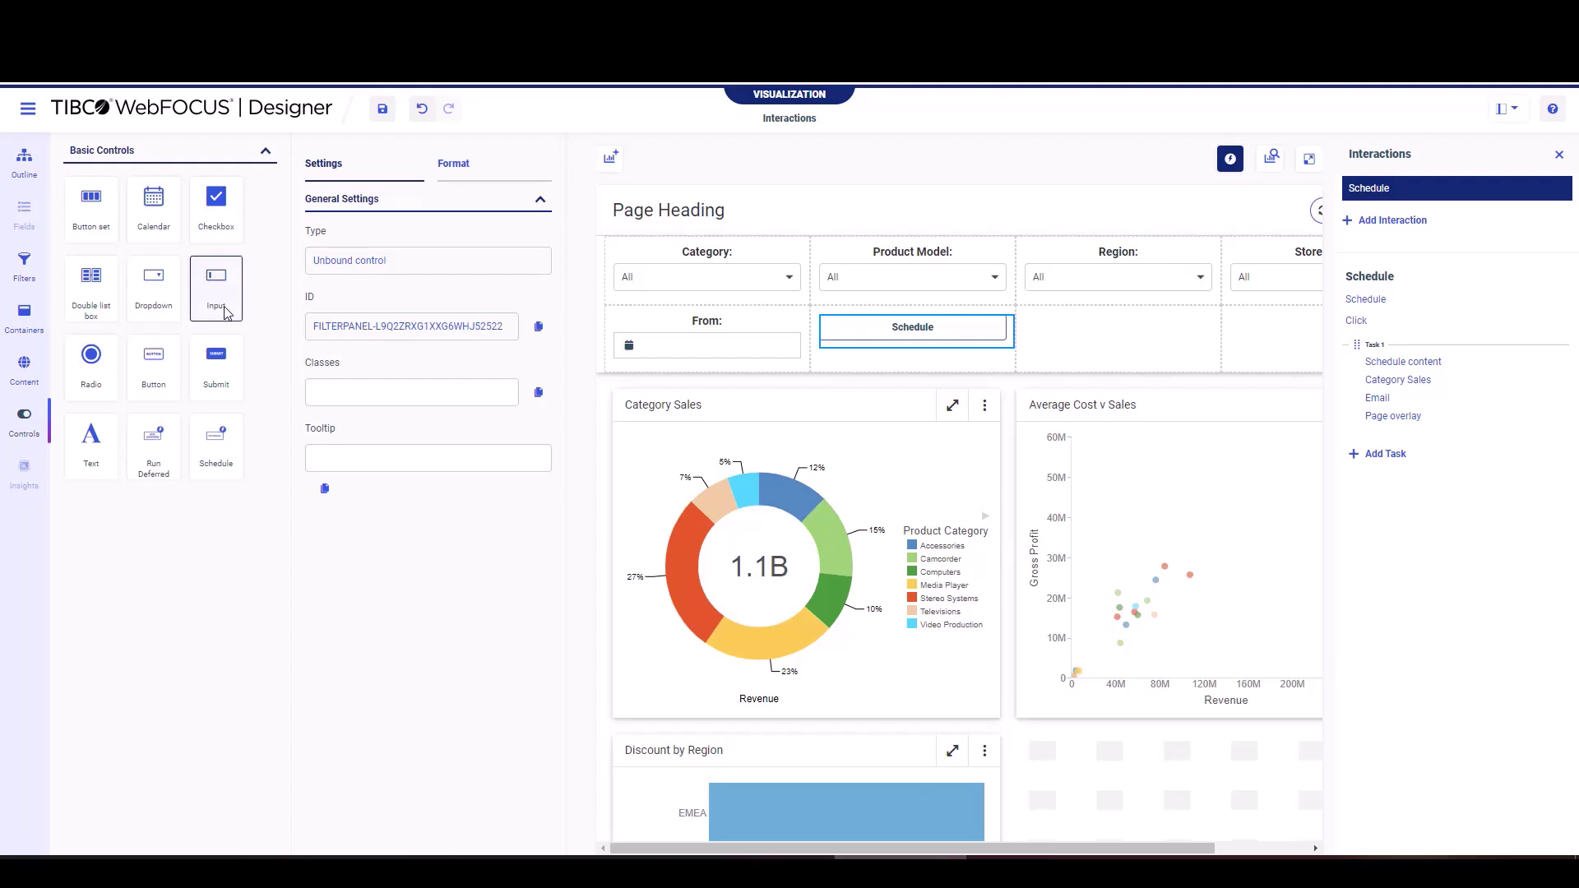
# - Add a dropdown control to the filter cell beside the Schedule button and check its list of values
pyautogui.moveTo(166, 296); pyautogui.dragTo(1095, 337)
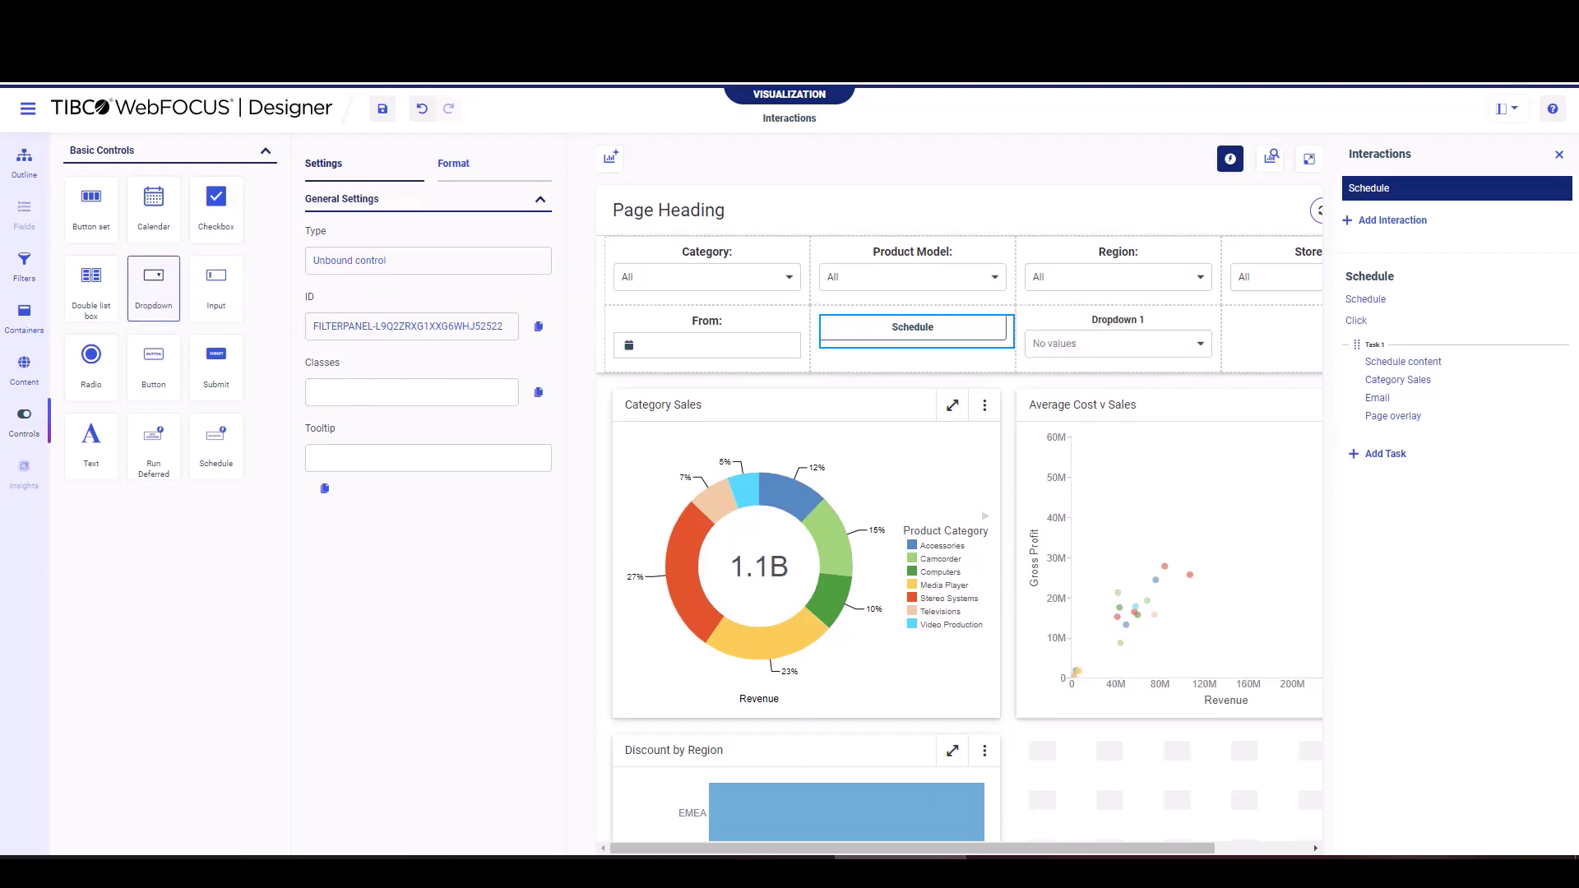
pyautogui.click(1119, 329)
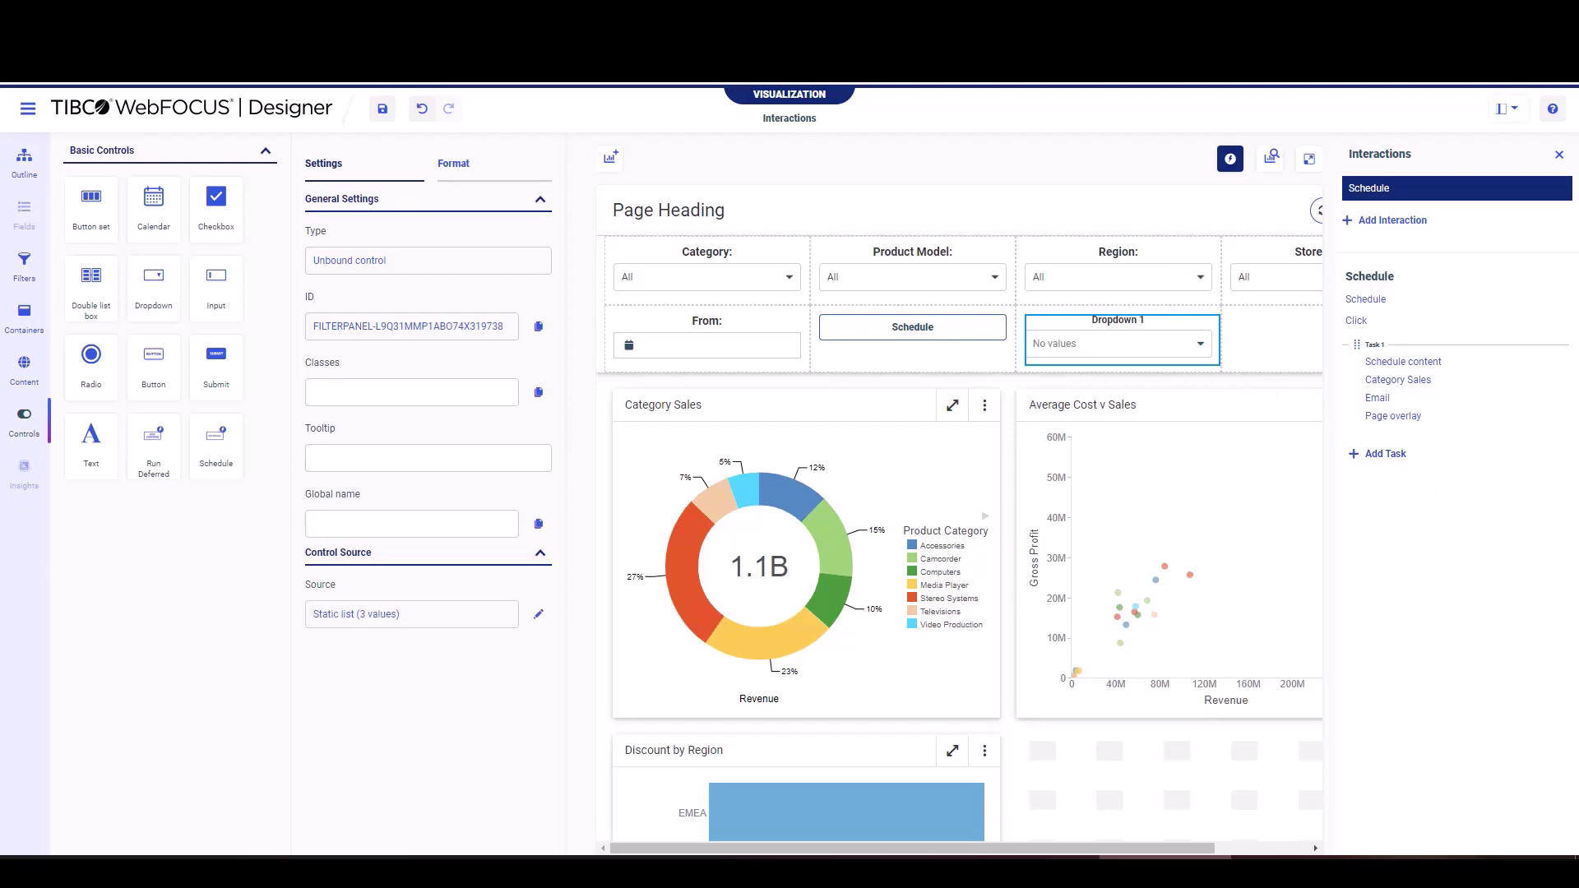
pyautogui.click(1199, 345)
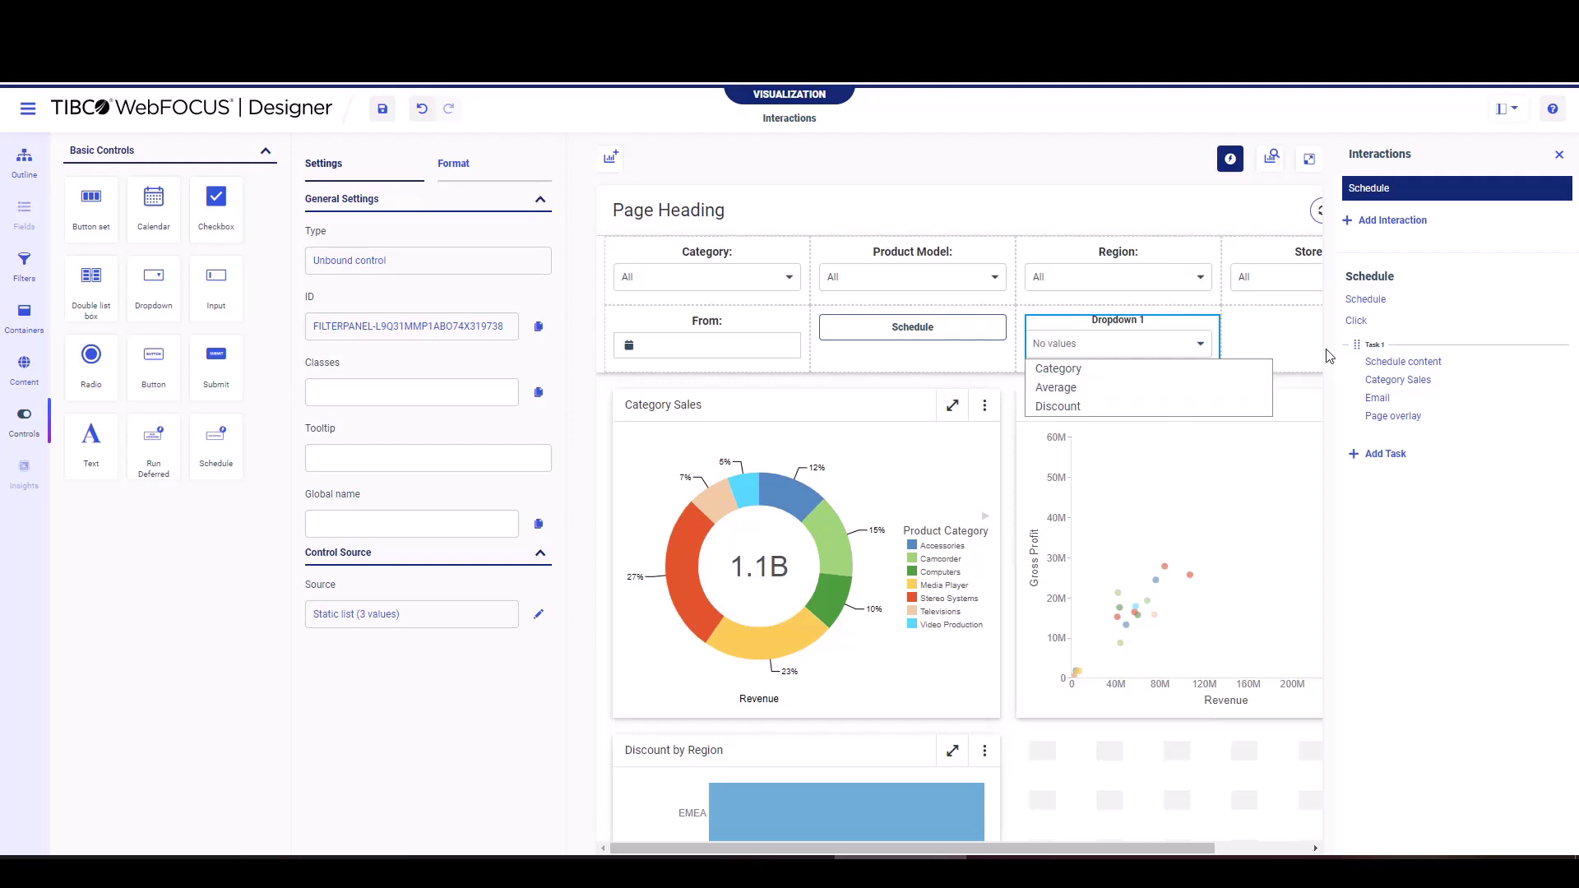
pyautogui.click(1291, 337)
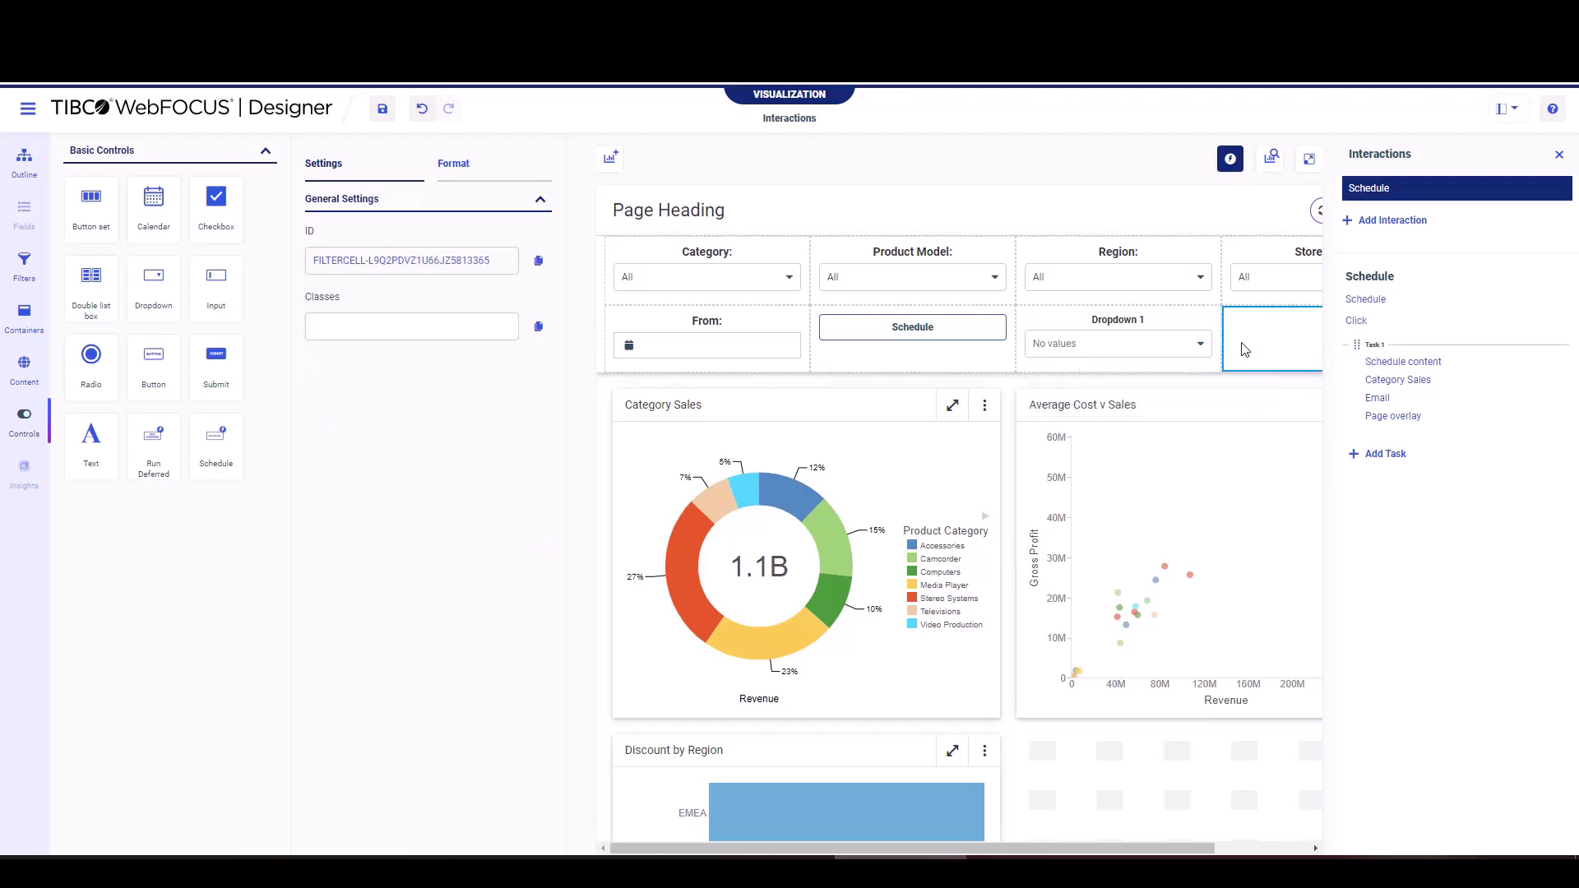
# - Add an interaction to the dropdown control, triggered by the Selection change event
pyautogui.rightClick(1121, 328)
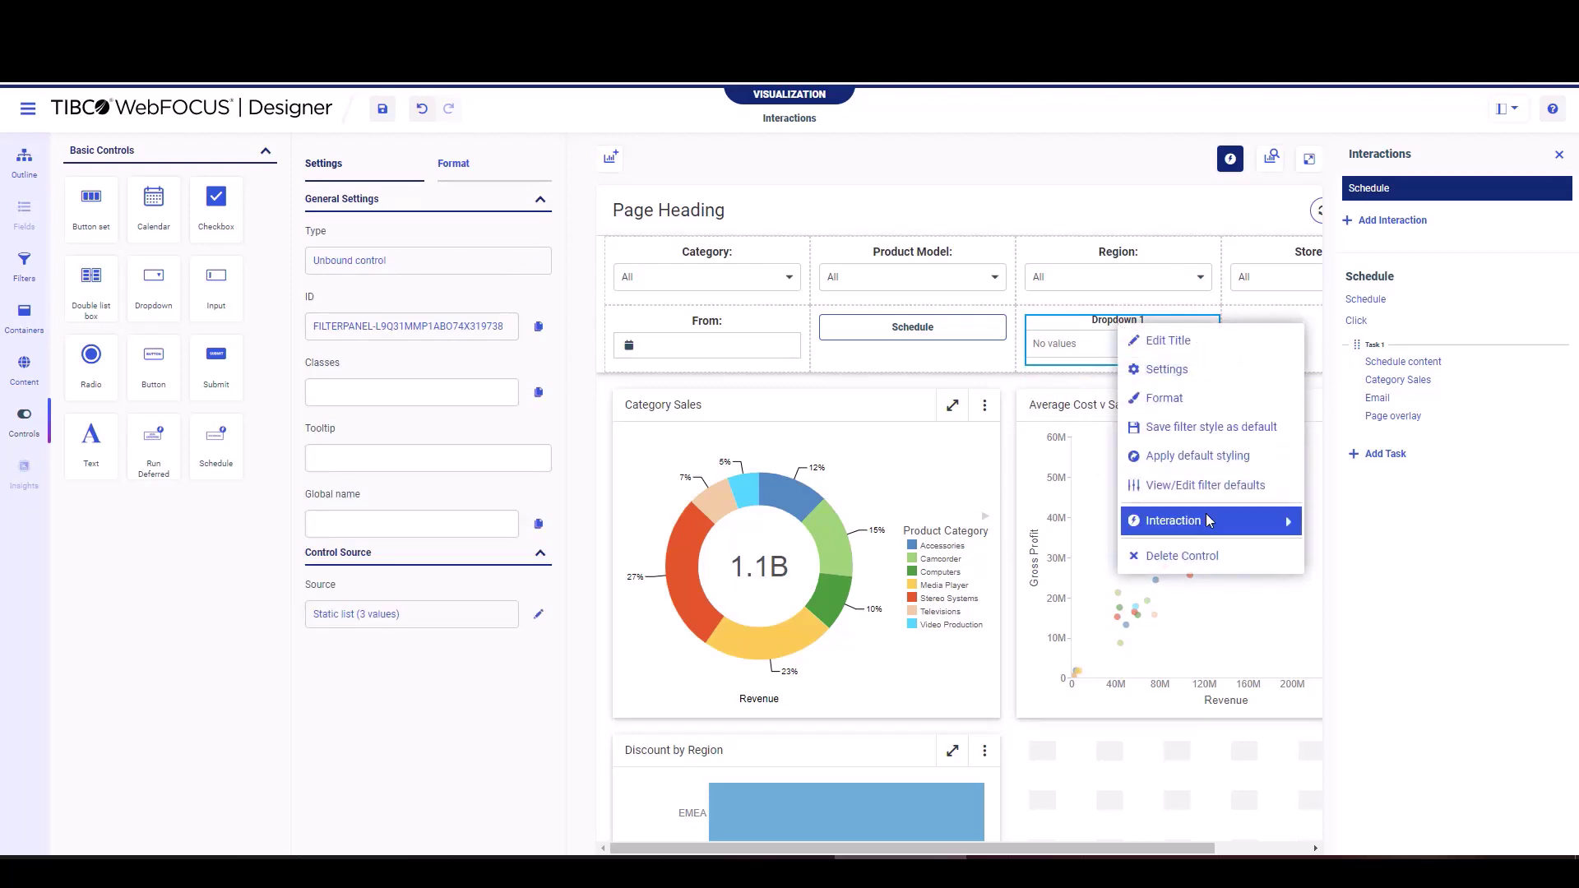
pyautogui.moveTo(1176, 520)
pyautogui.click(1369, 528)
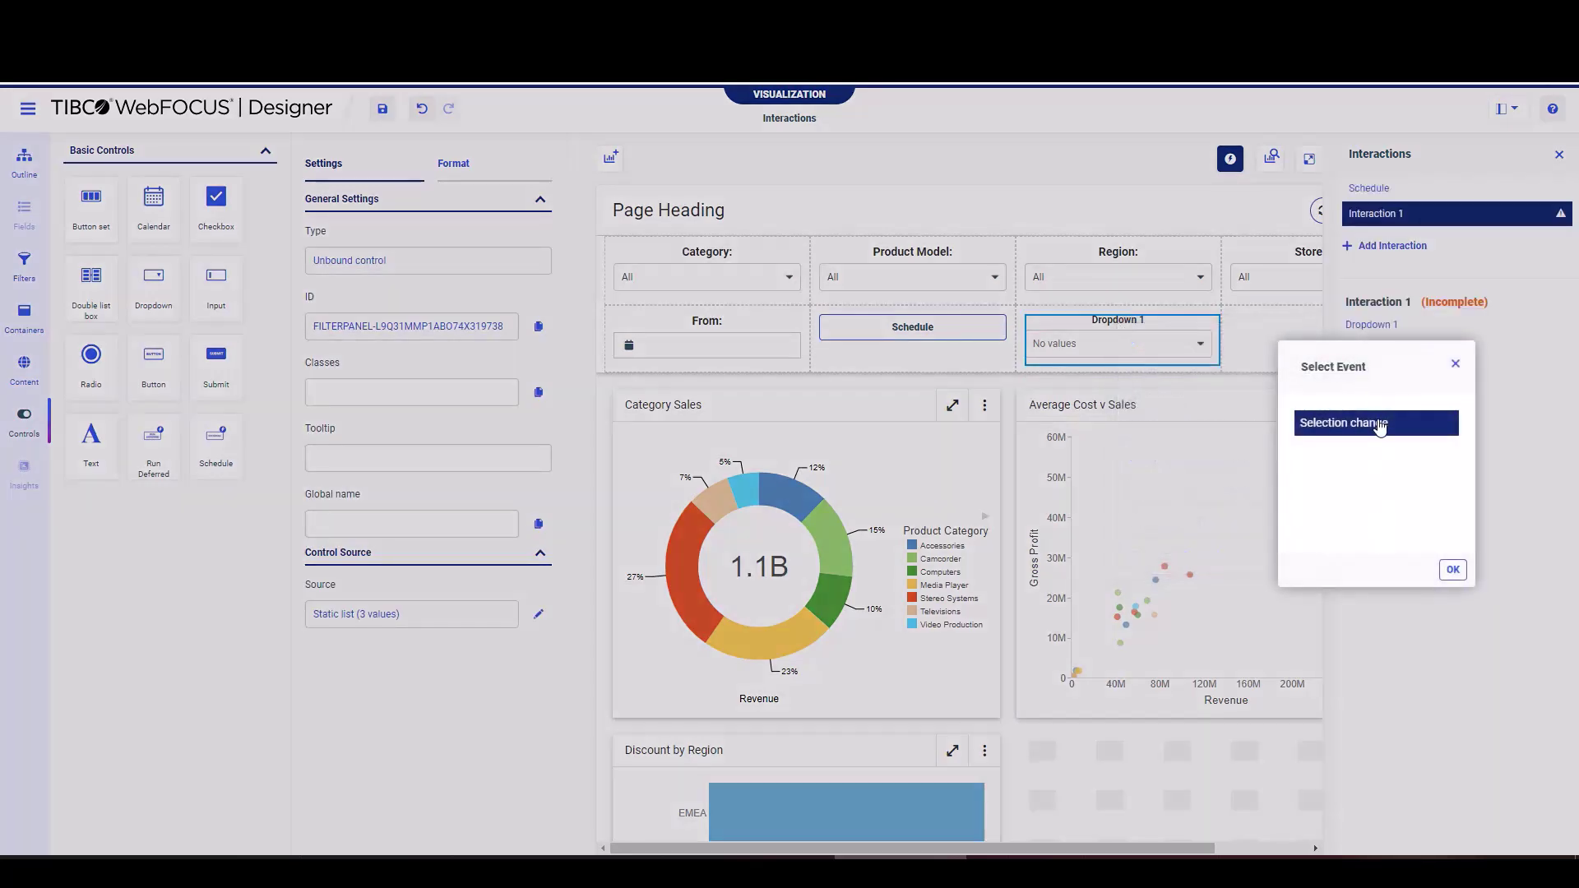
pyautogui.click(1451, 571)
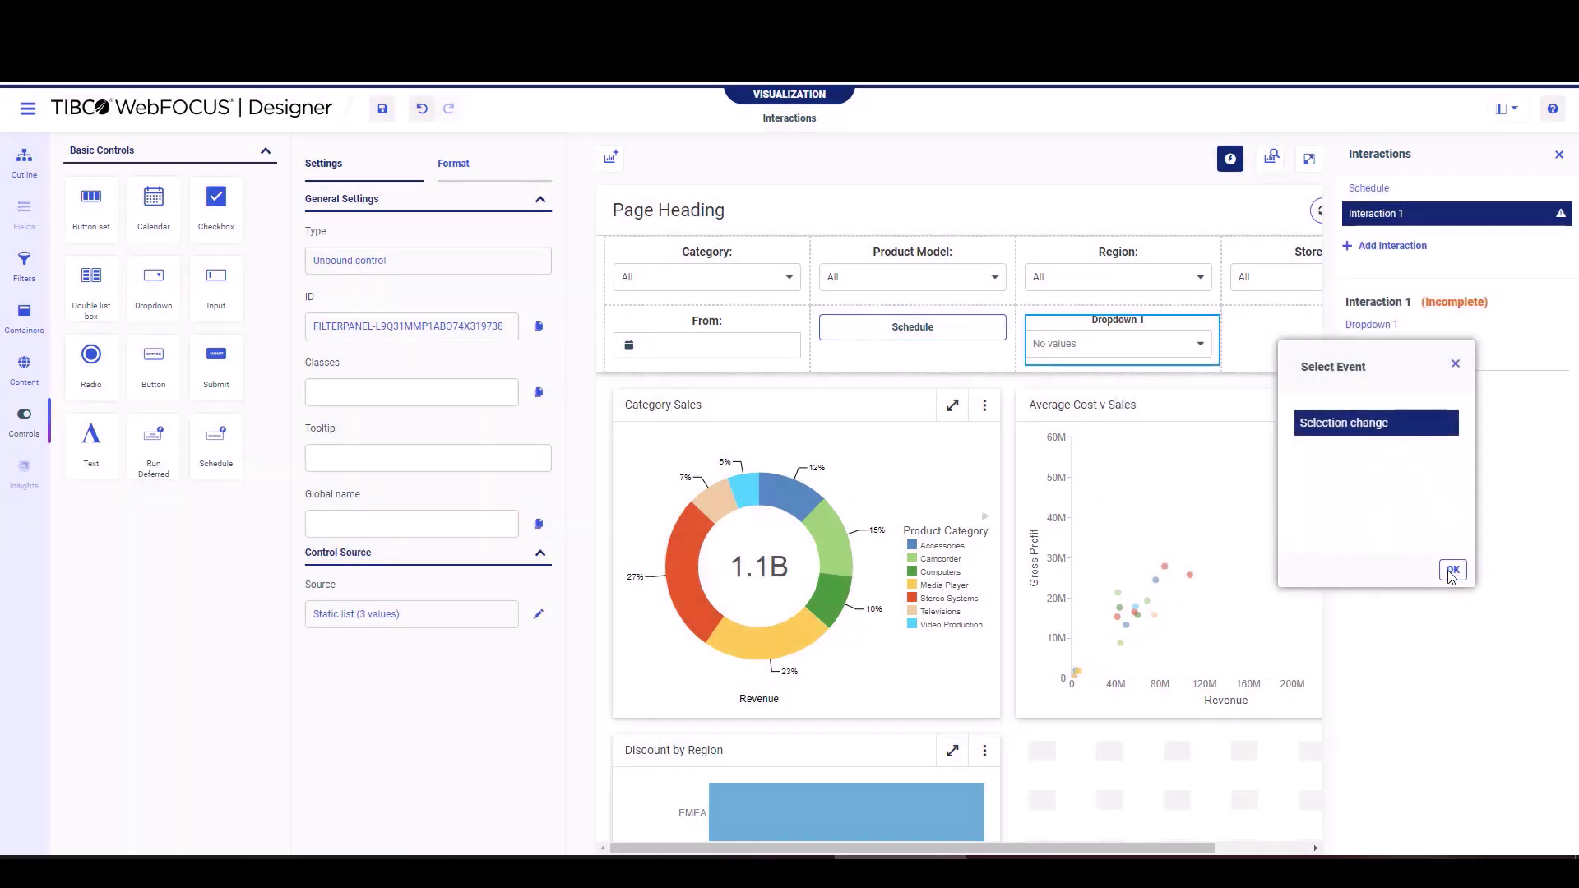
# - Set the dropdown interaction's task to Hide object with the Category Sales container as the object
pyautogui.click(1389, 390)
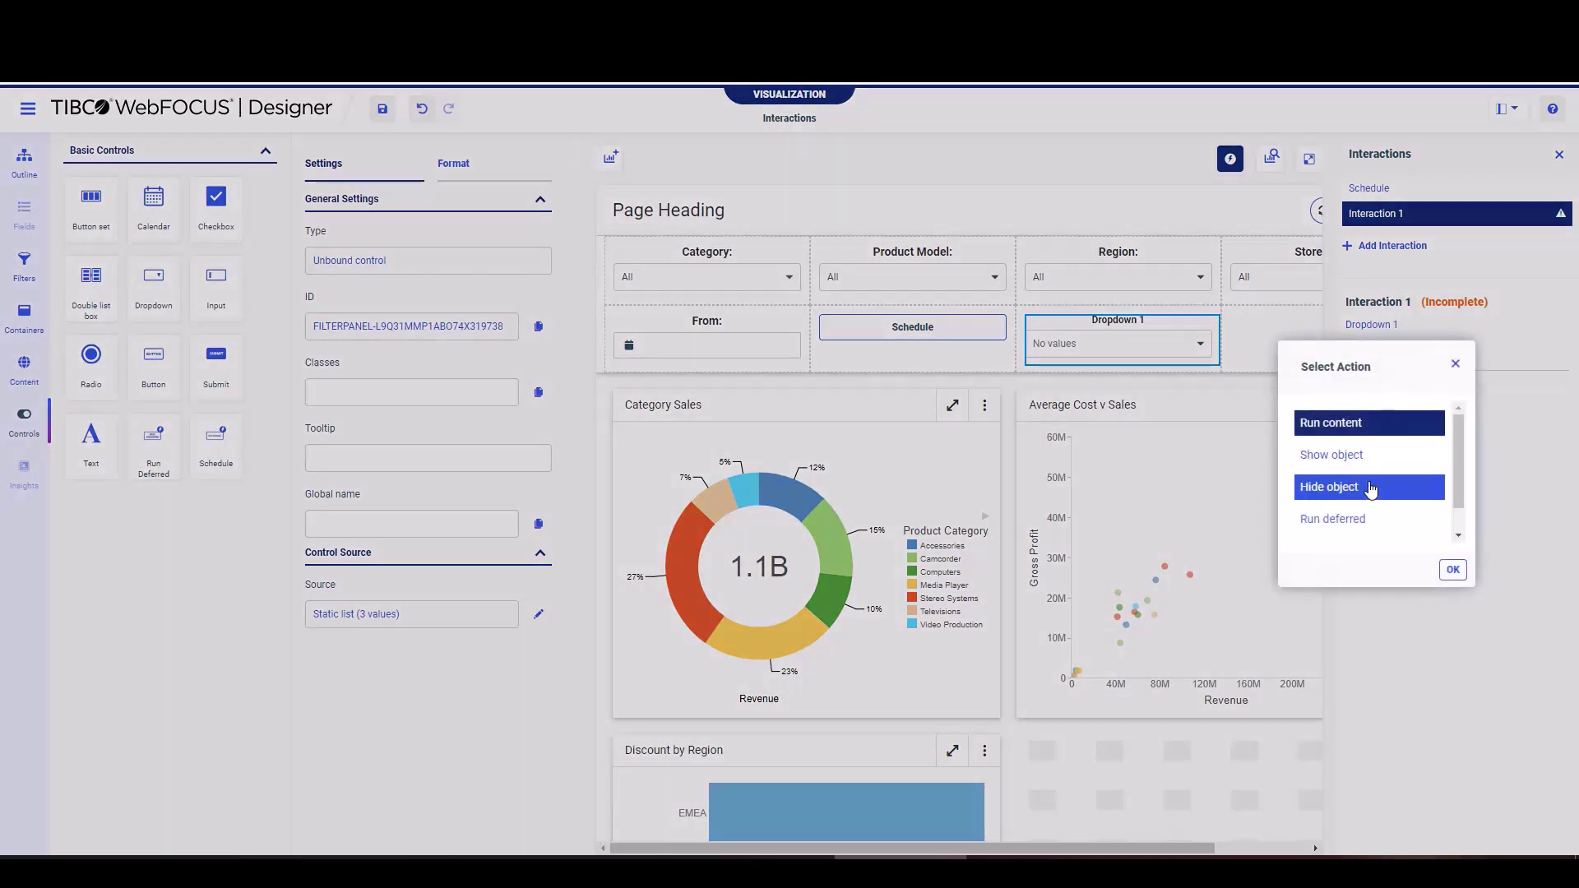
pyautogui.scroll(-1, 1370, 488)
pyautogui.scroll(1, 1368, 491)
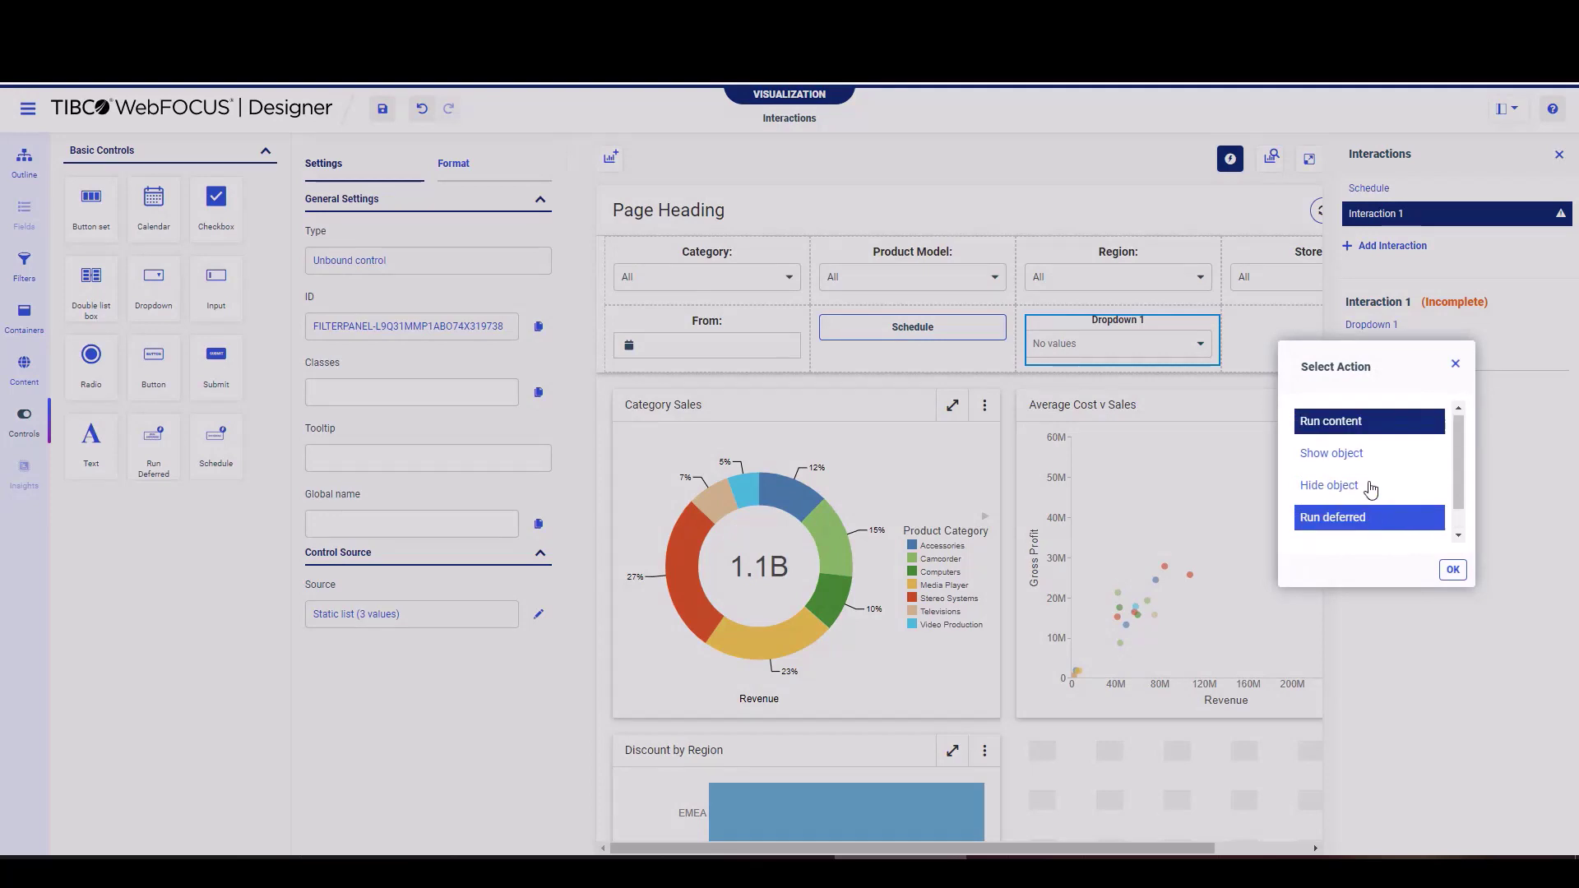
pyautogui.click(1361, 489)
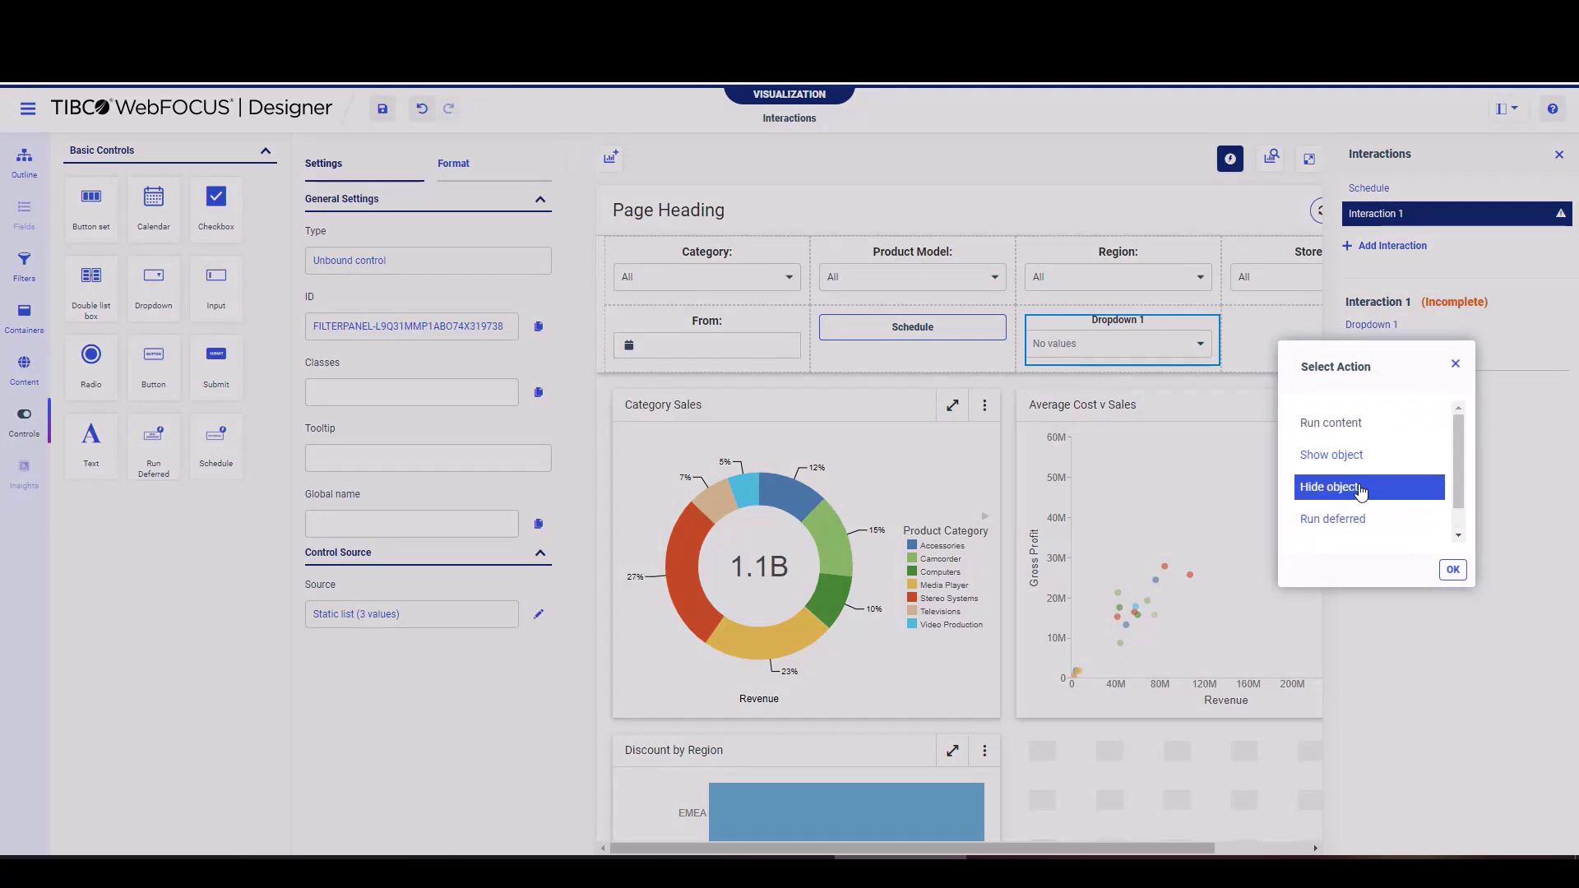
pyautogui.click(1452, 569)
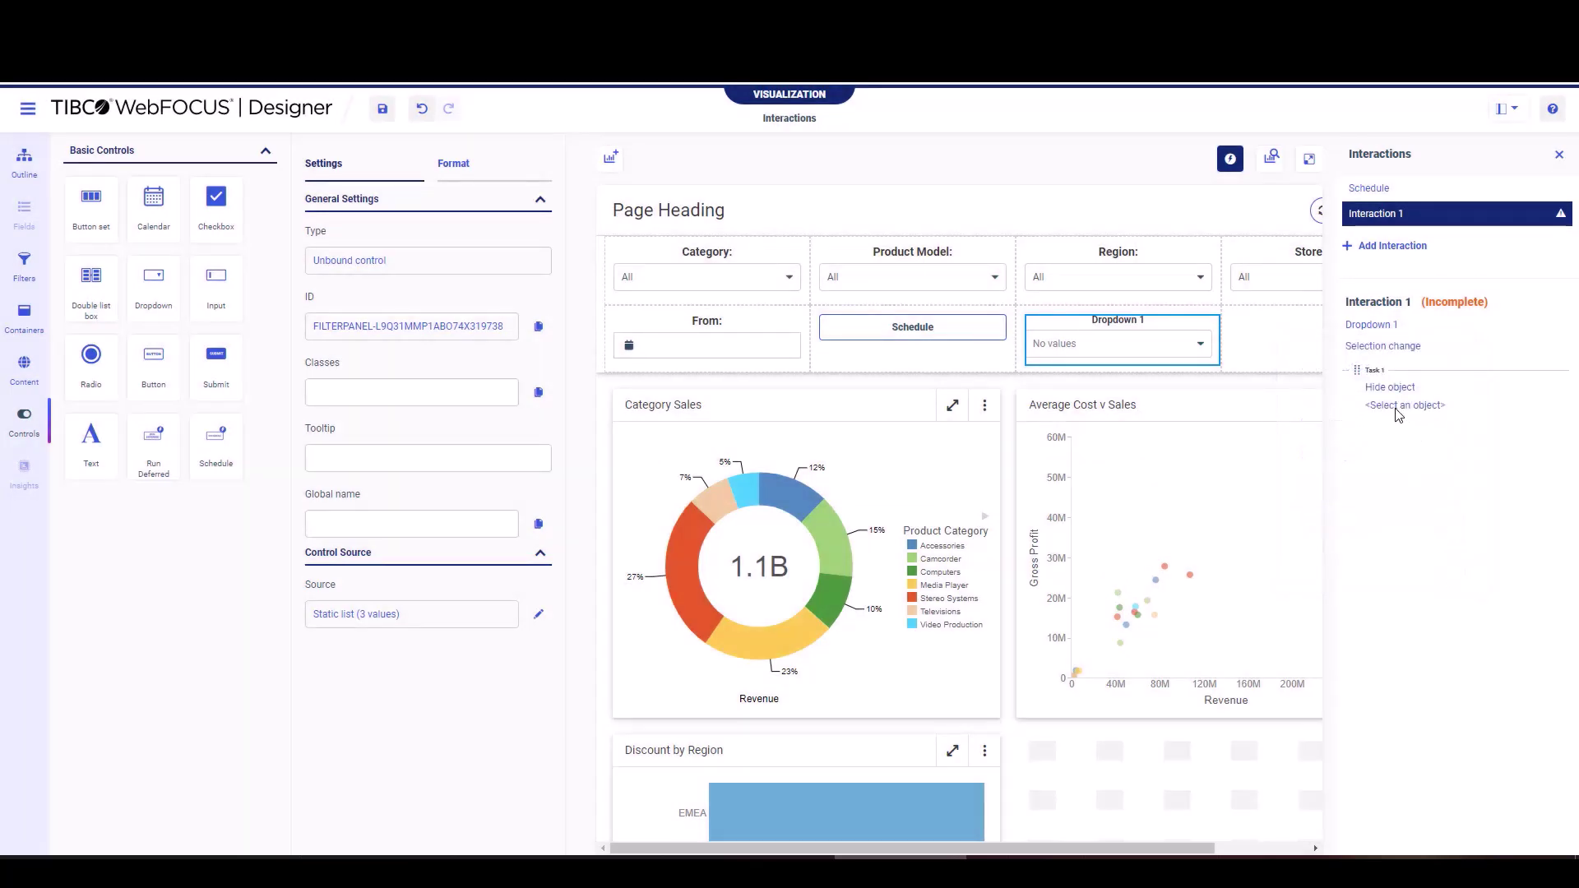
pyautogui.click(1398, 405)
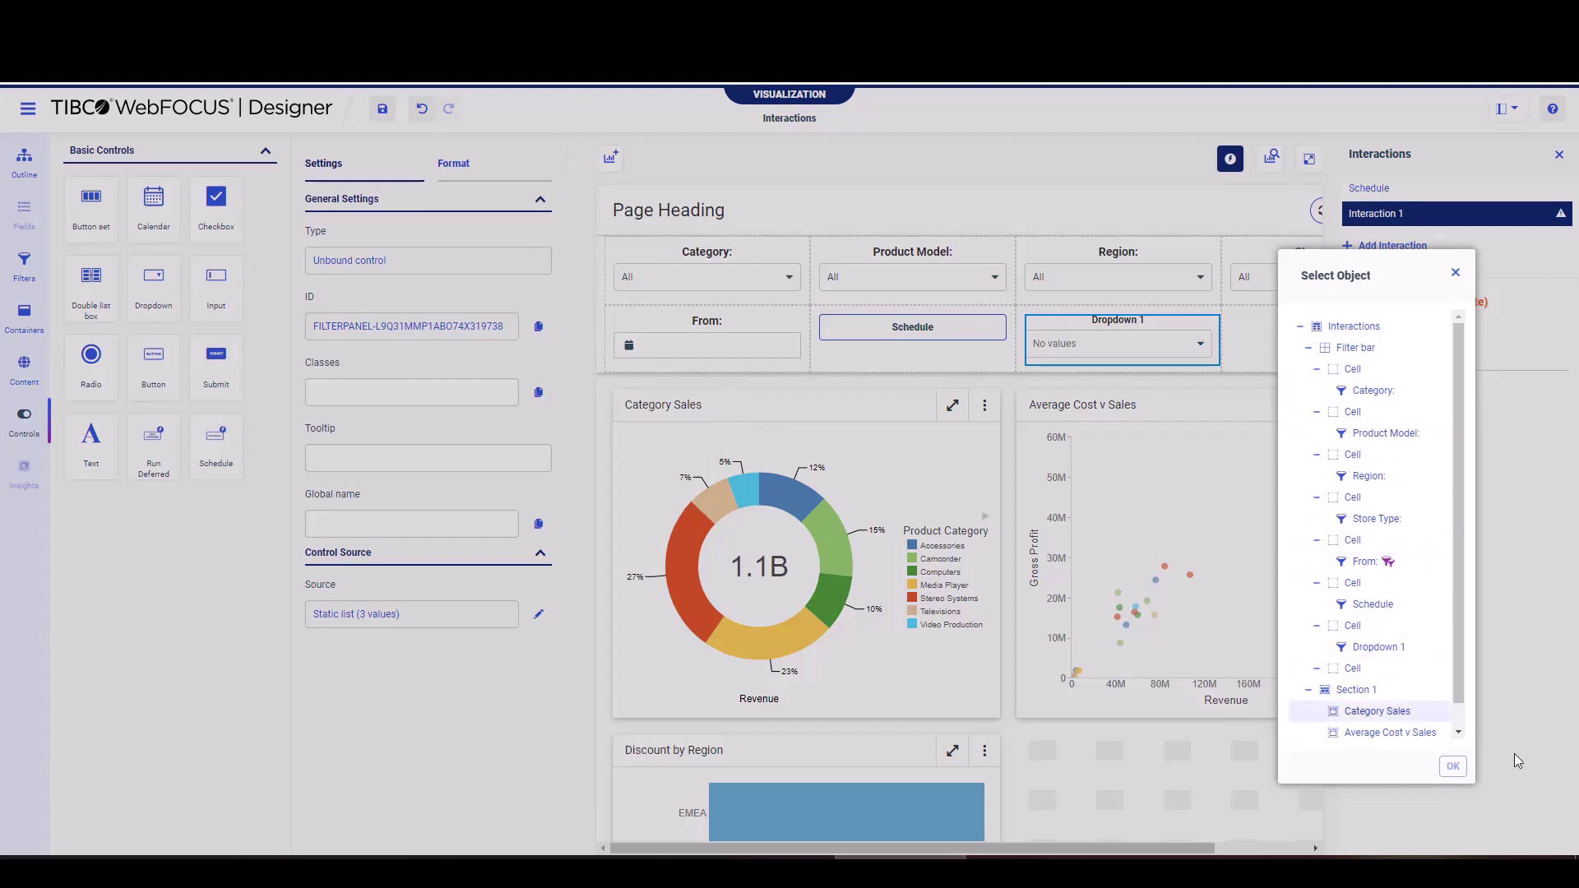
pyautogui.scroll(-1, 1390, 658)
pyautogui.click(1377, 686)
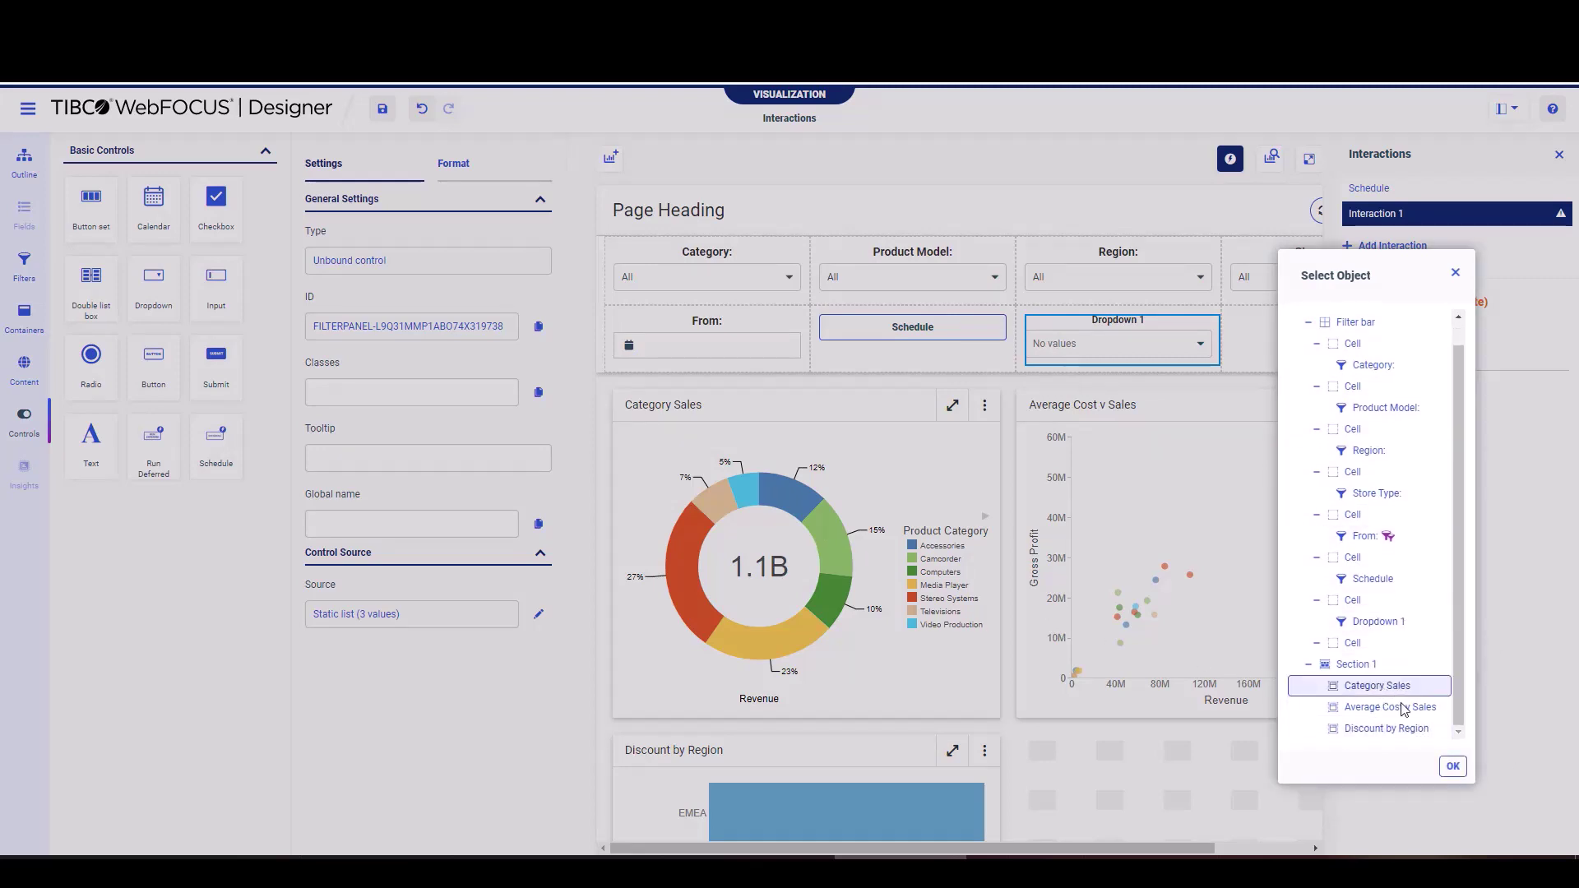
pyautogui.click(1453, 765)
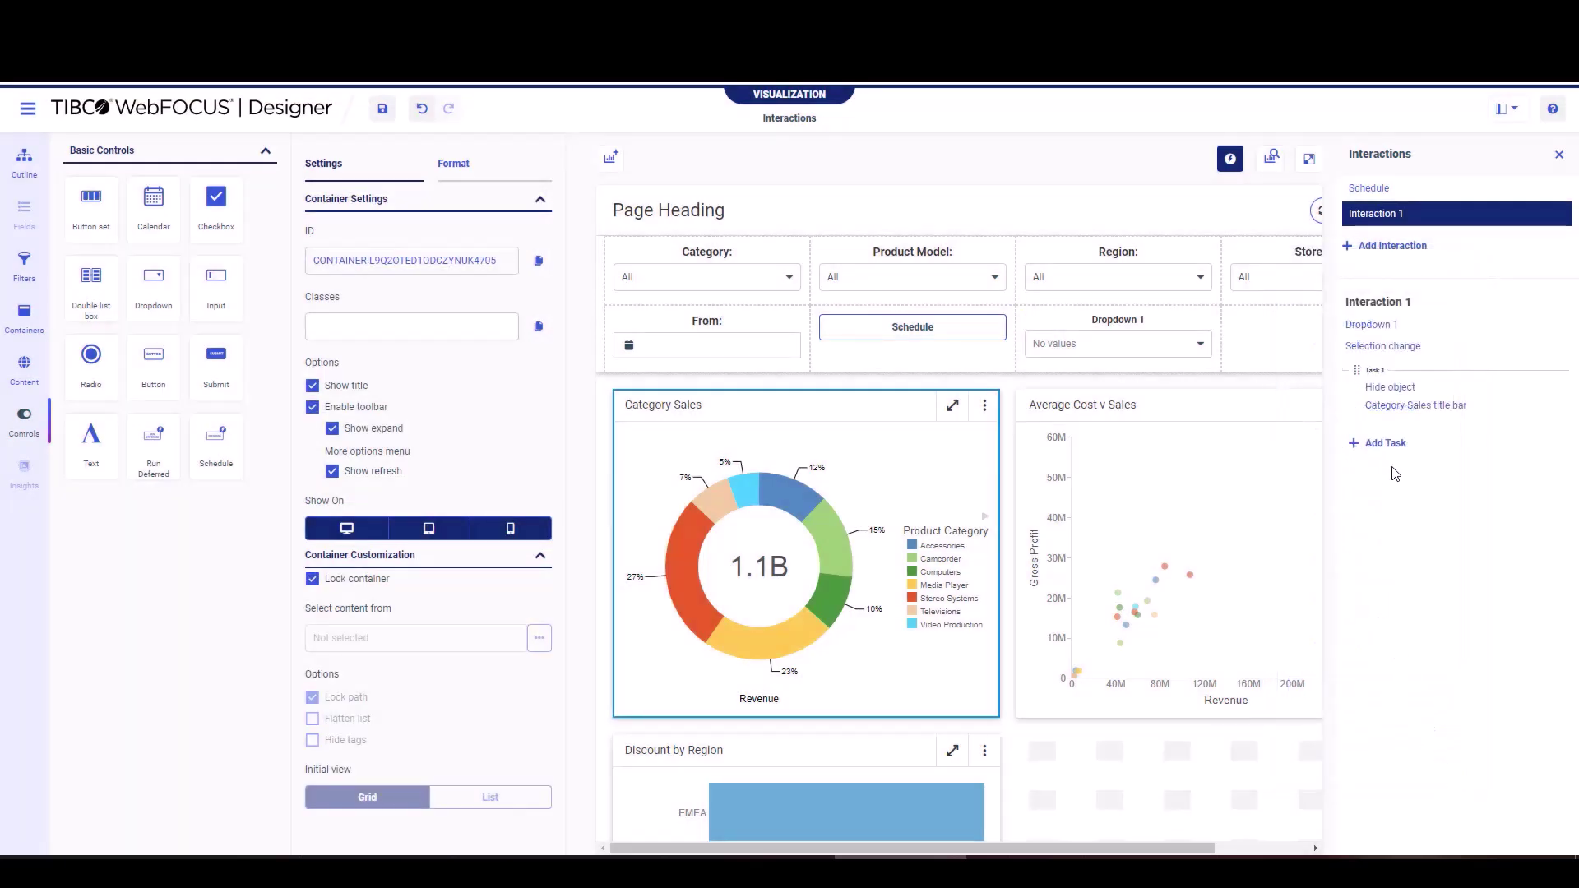
# - Add a condition to the dropdown interaction's Hide object task so it applies when the value equals "Category"
pyautogui.rightClick(1356, 372)
pyautogui.click(1379, 415)
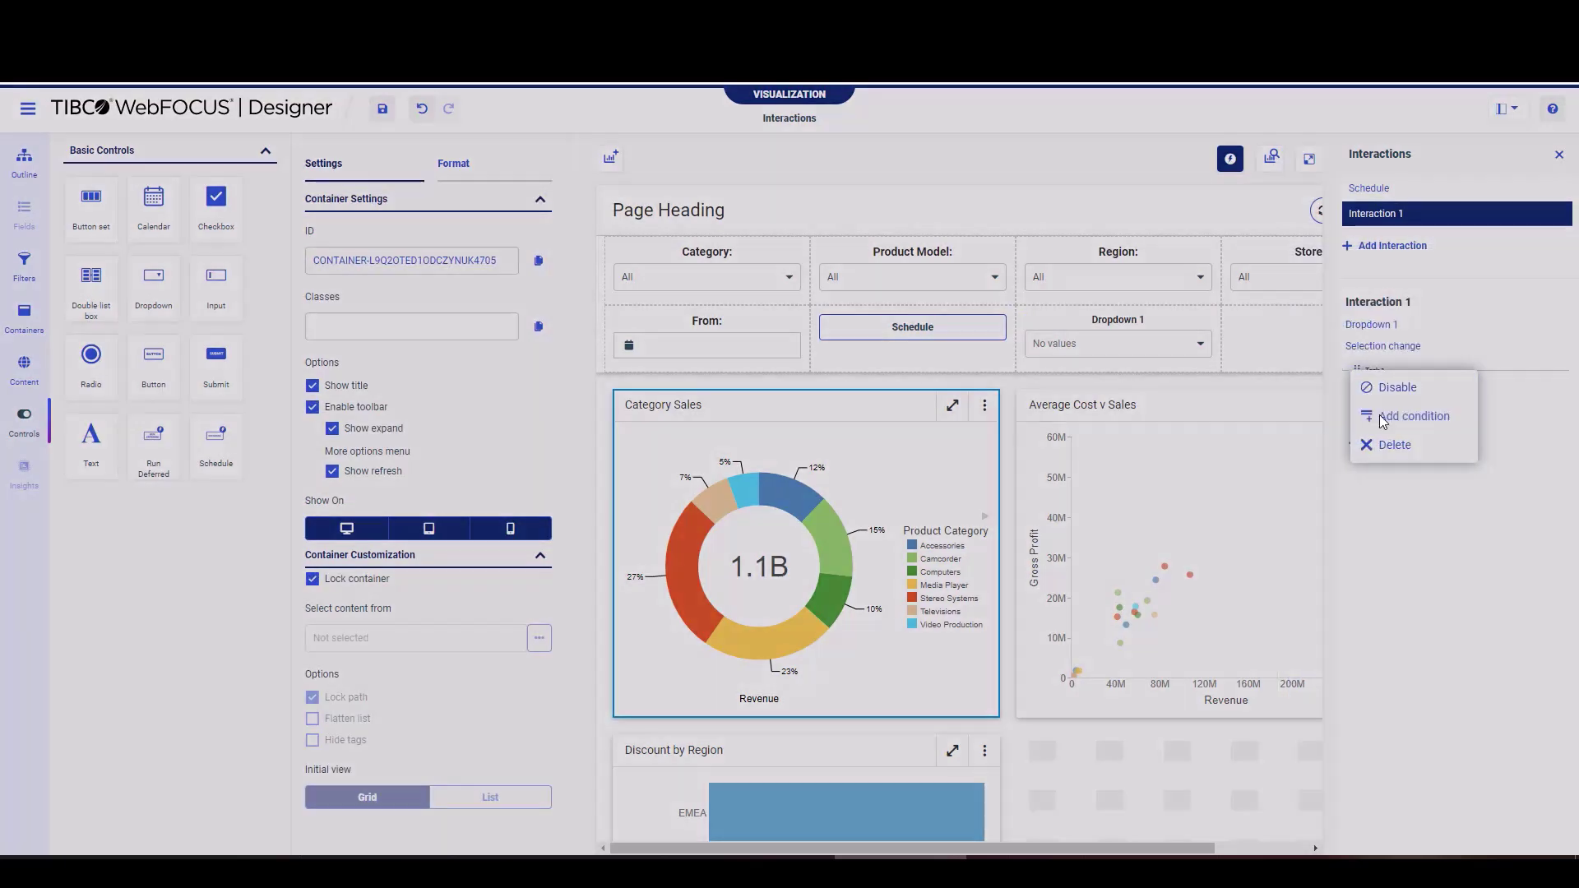
pyautogui.write('Cat')
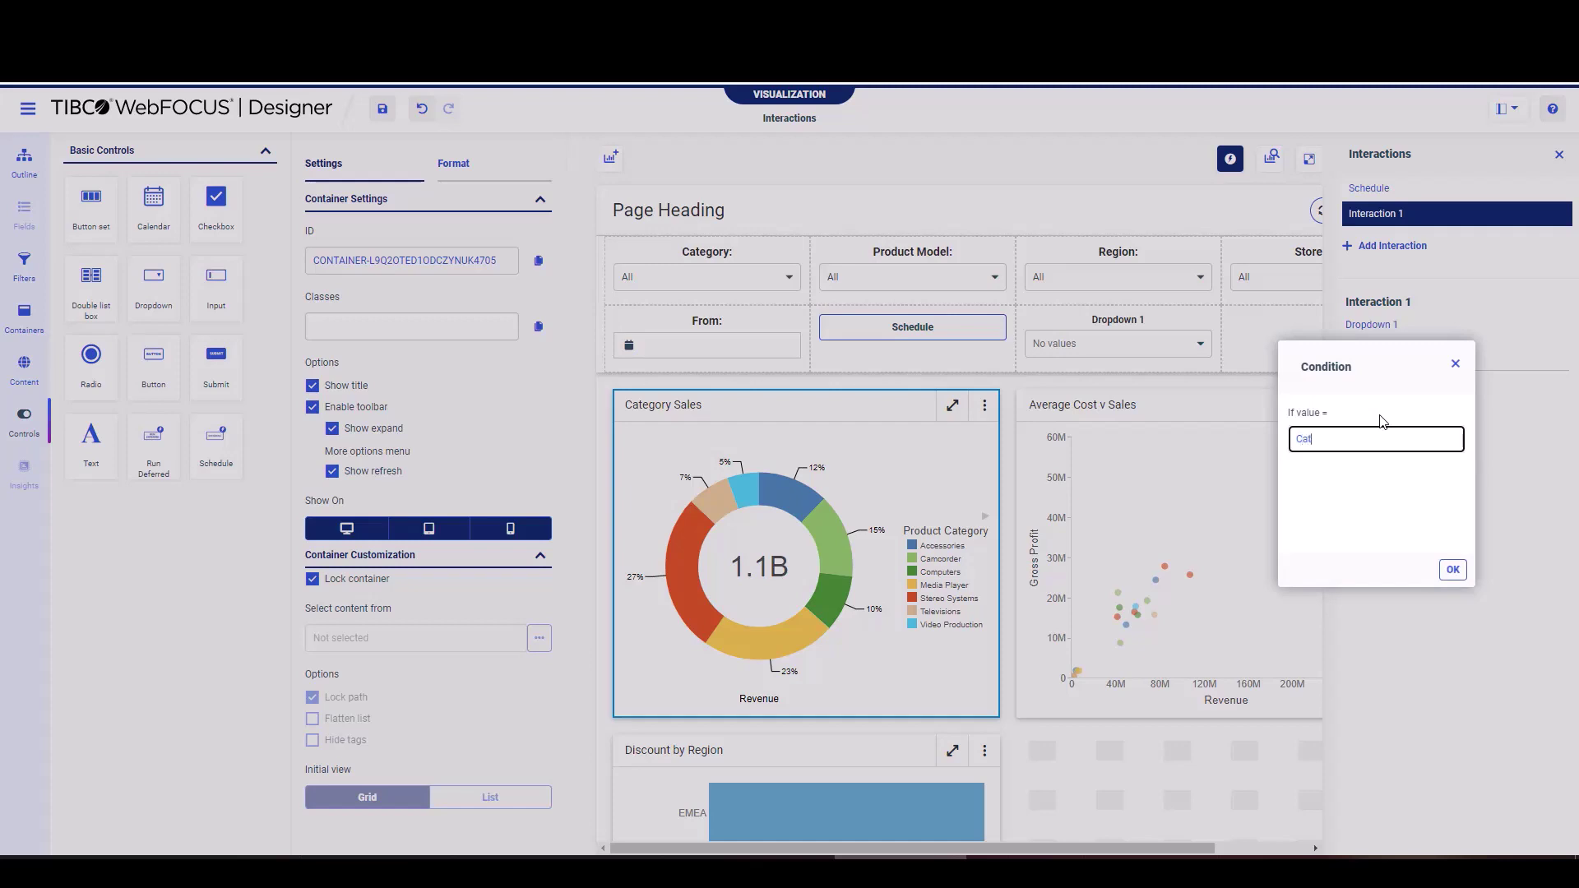
pyautogui.write('egory')
pyautogui.click(1452, 569)
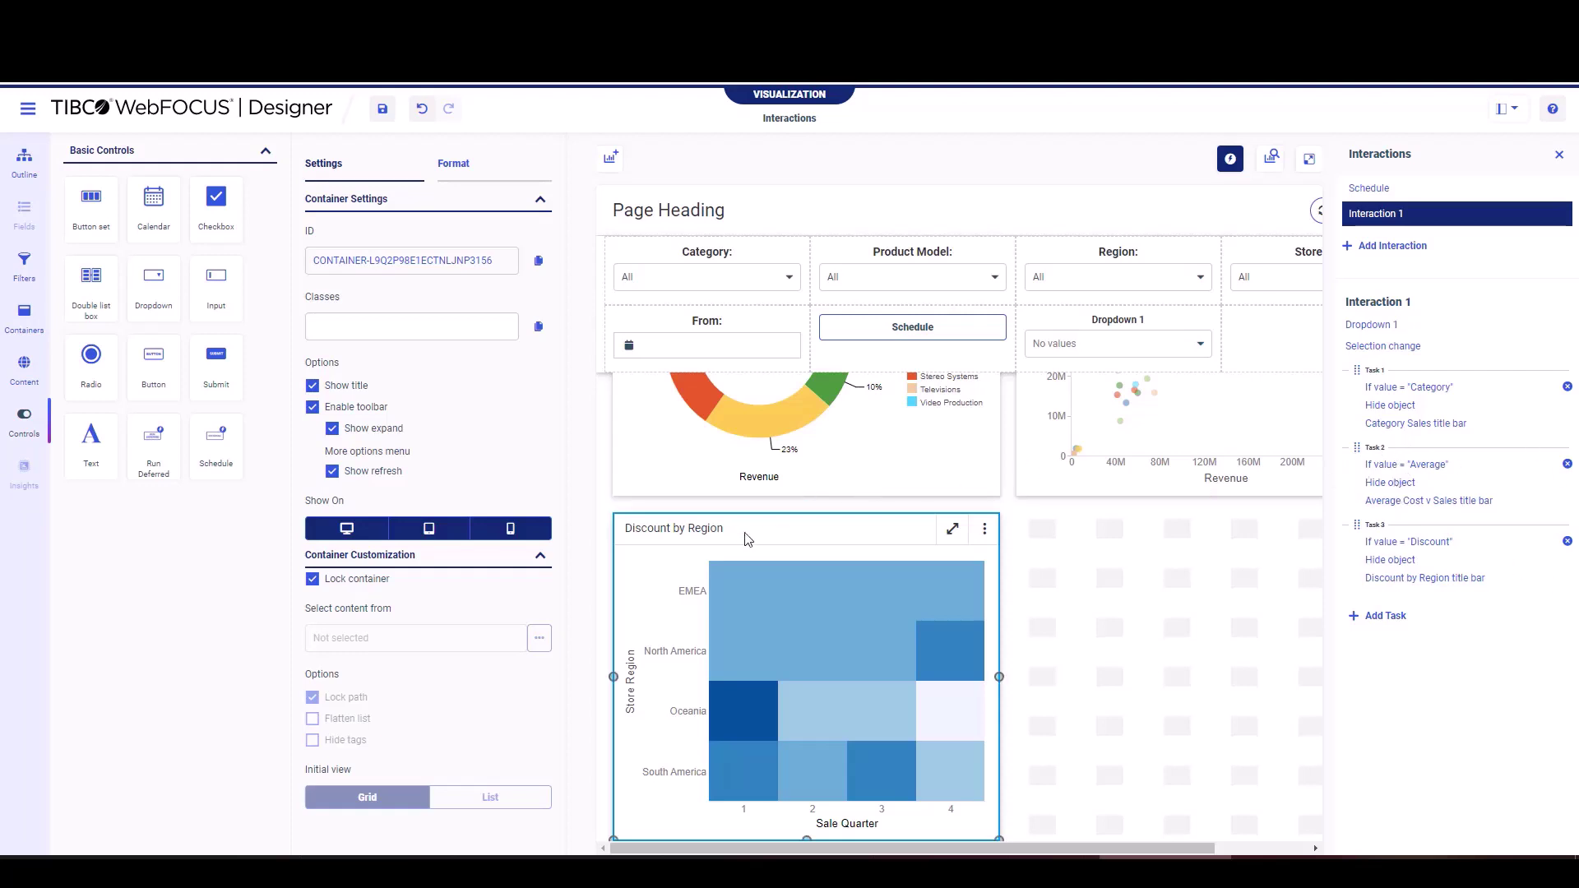
# - Rename the dropdown's interaction "Hide Panels"
pyautogui.doubleClick(1387, 218)
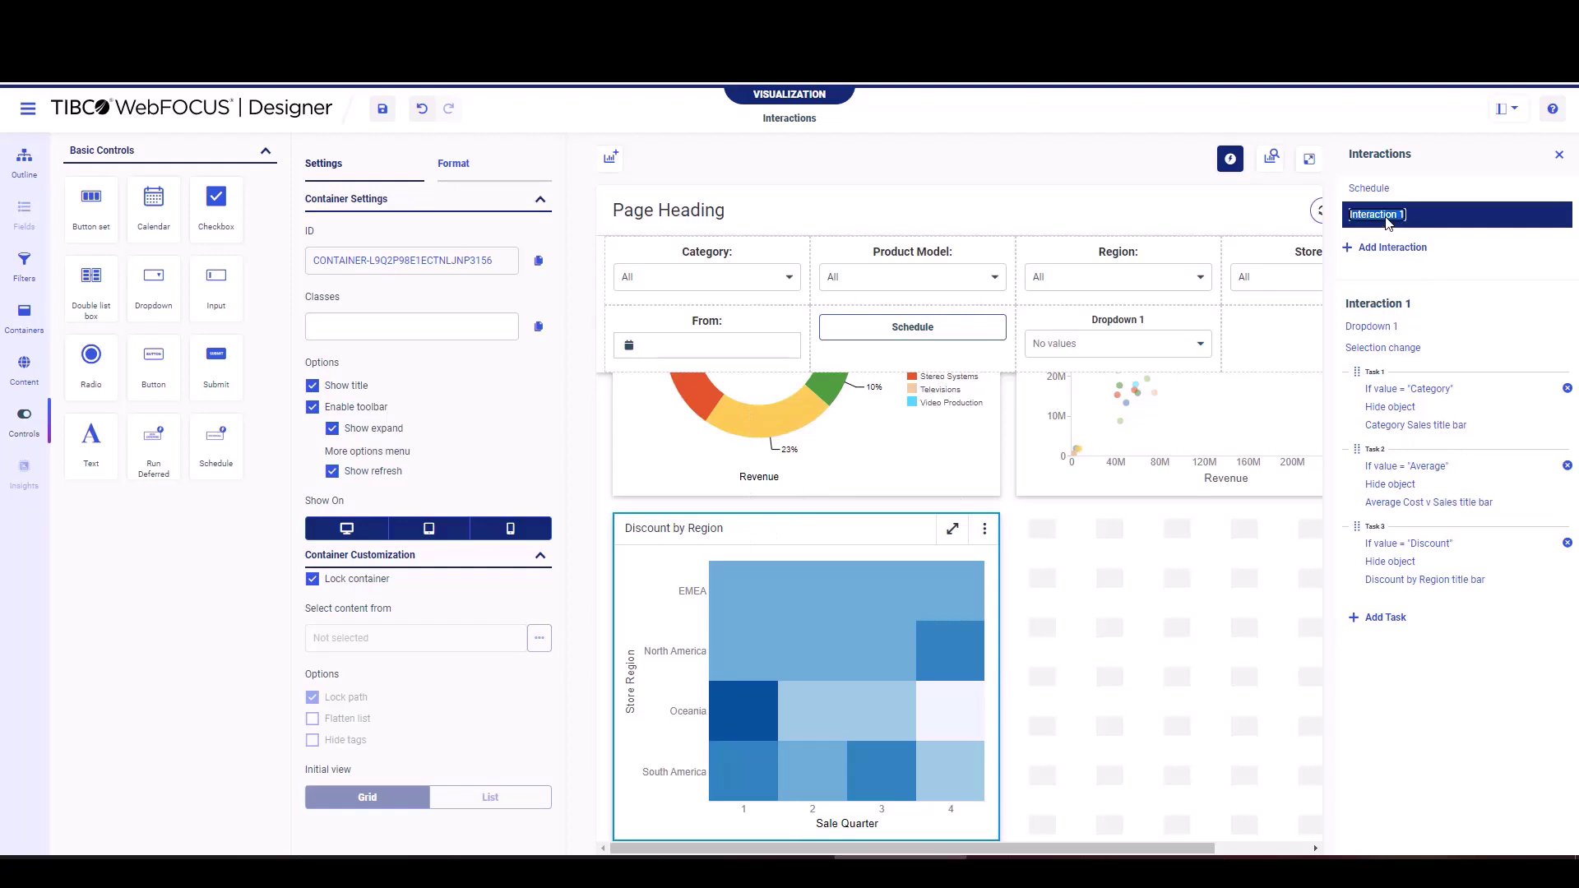
pyautogui.write('Hide Panels')
pyautogui.click(1412, 714)
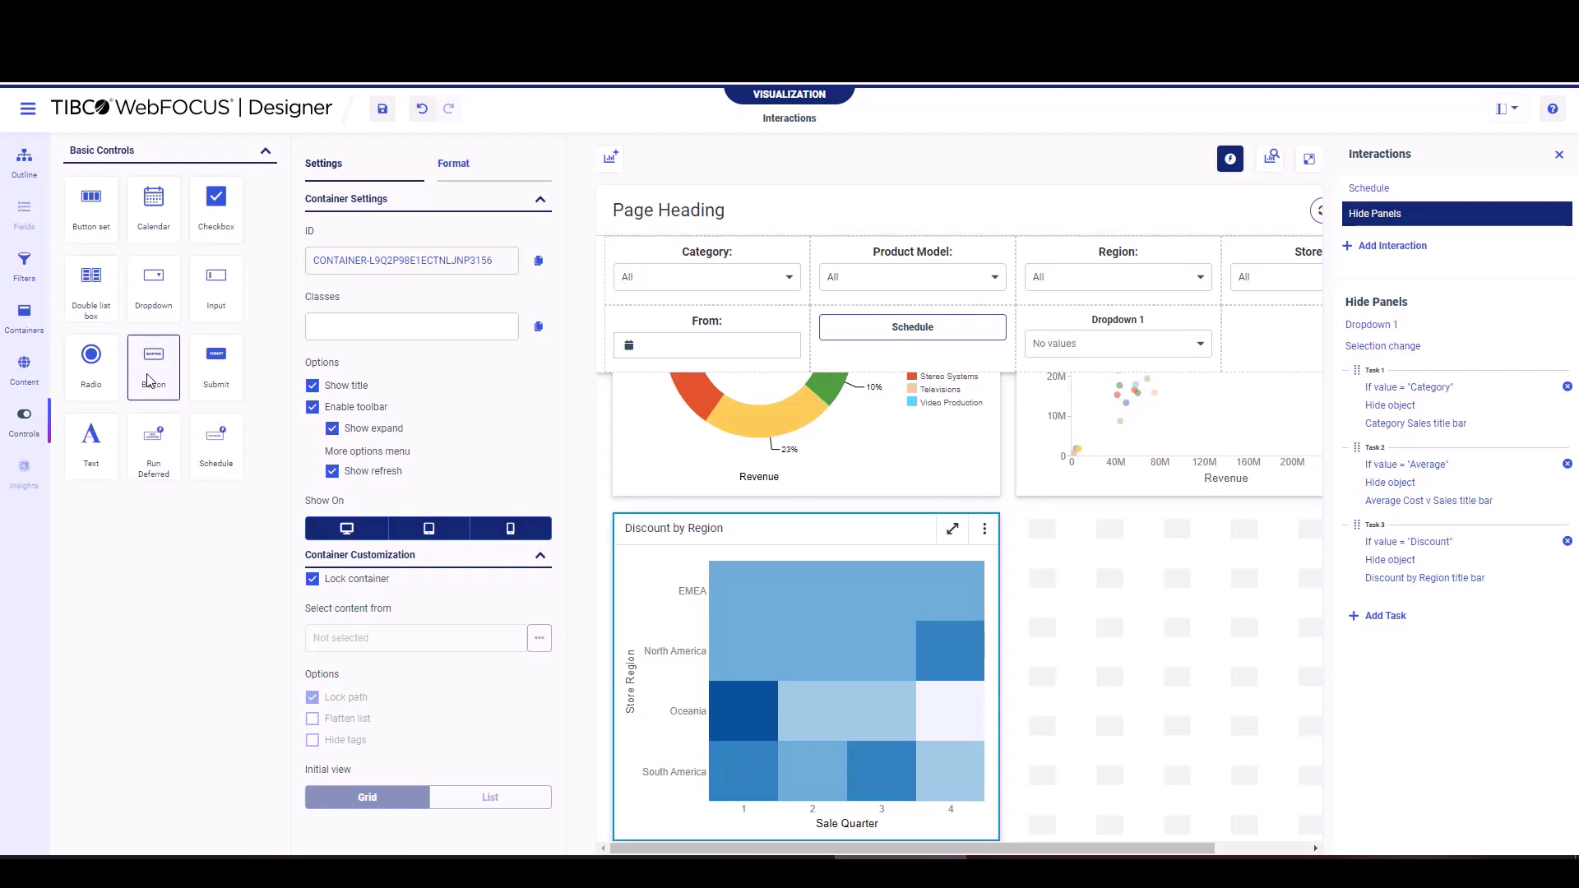
# - Add an interaction to the Category Sales container's title bar, triggered by the Click event
pyautogui.scroll(3, 831, 530)
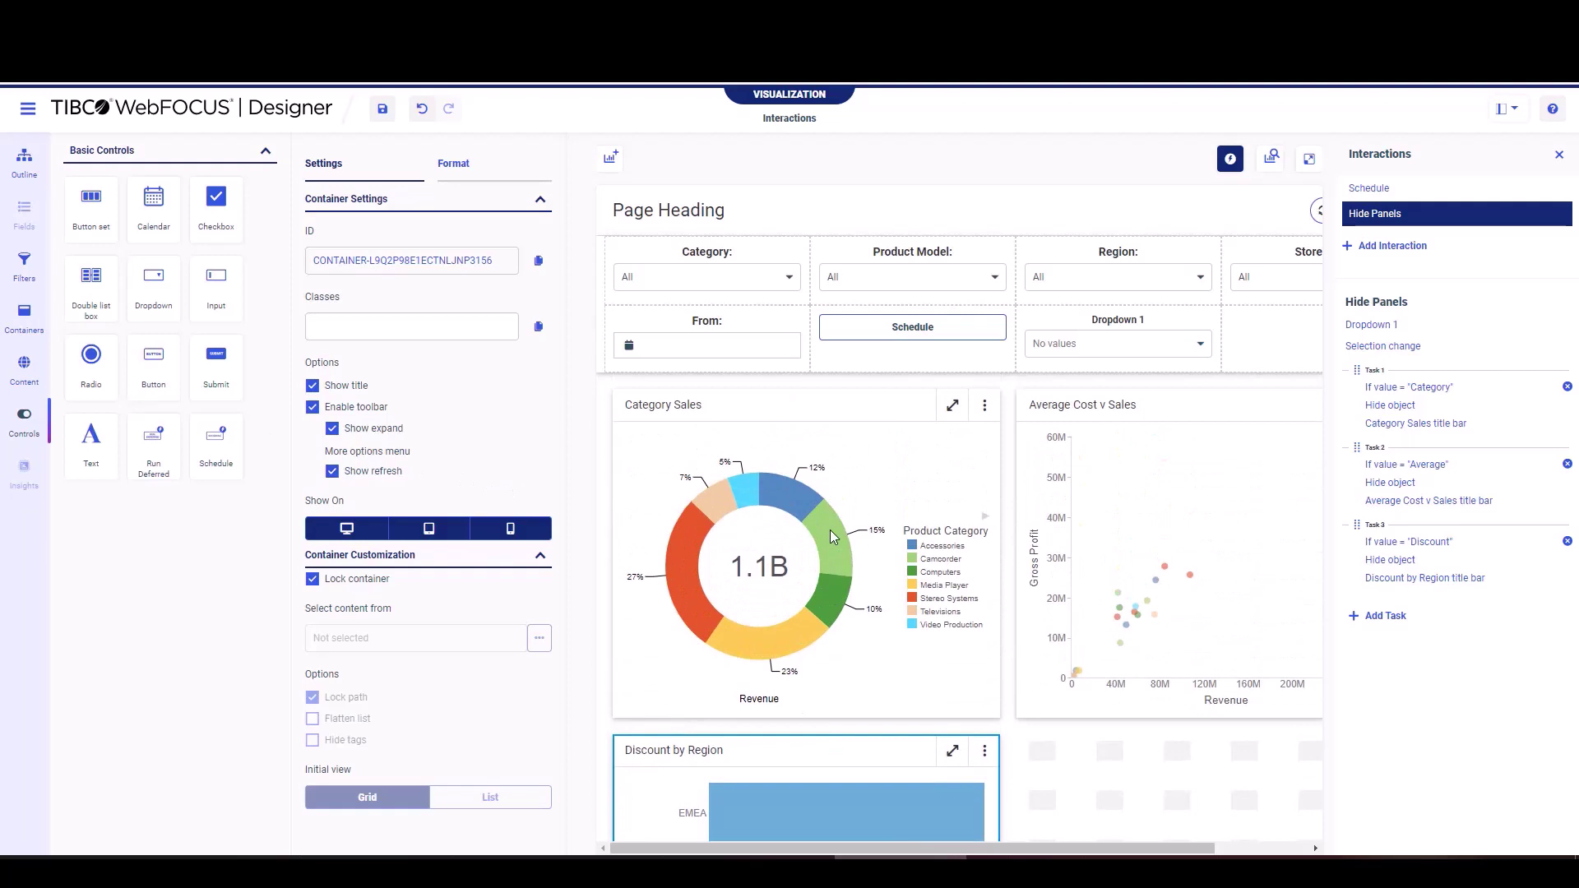
pyautogui.click(743, 417)
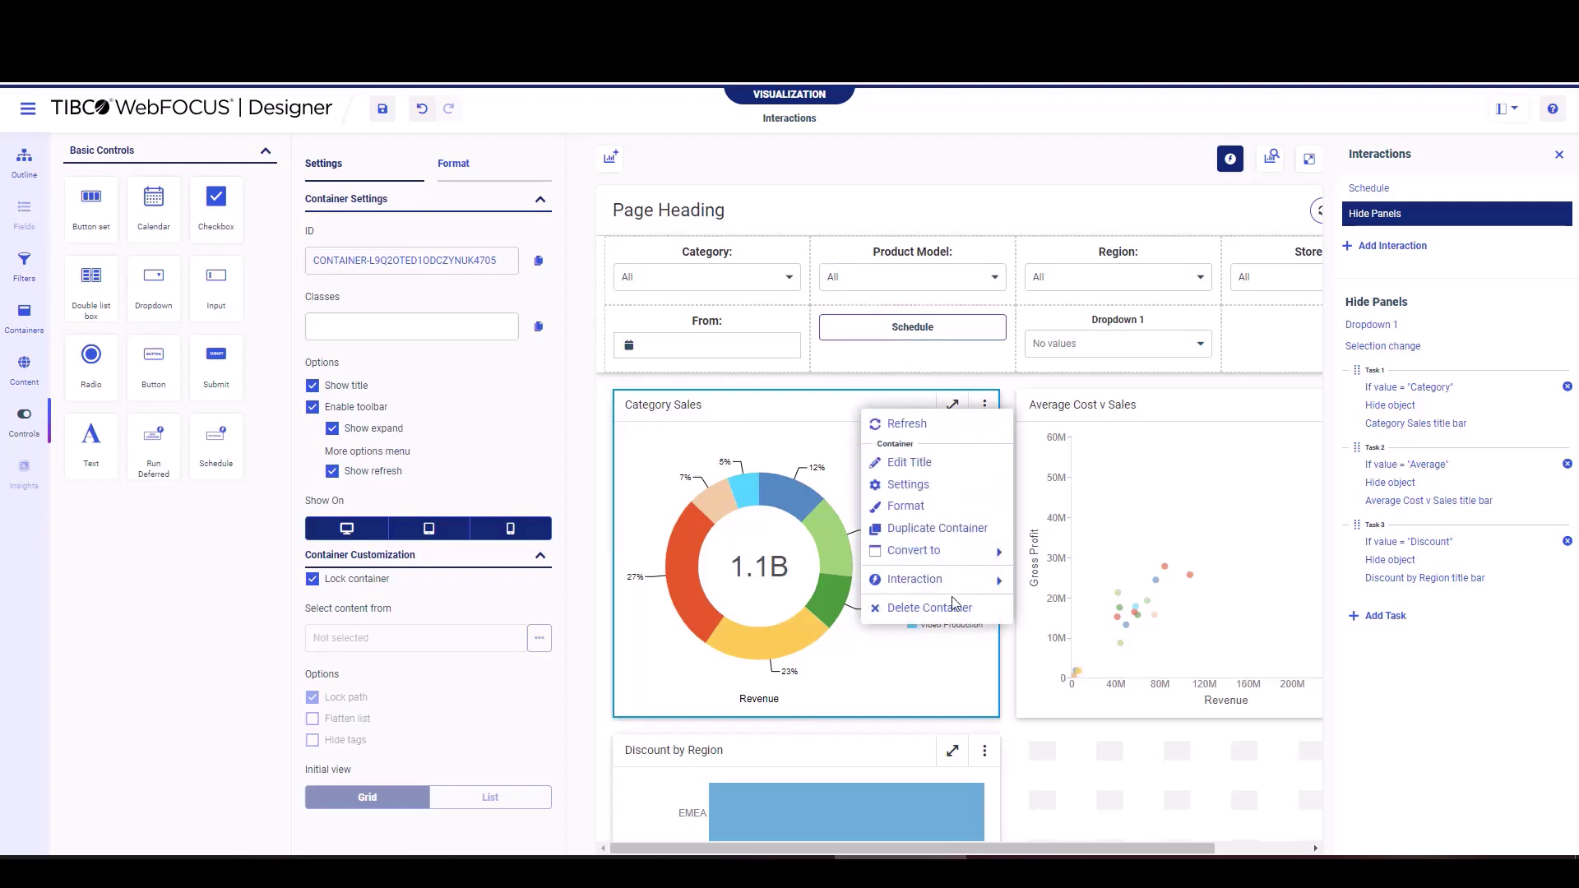
pyautogui.moveTo(954, 580)
pyautogui.click(1055, 583)
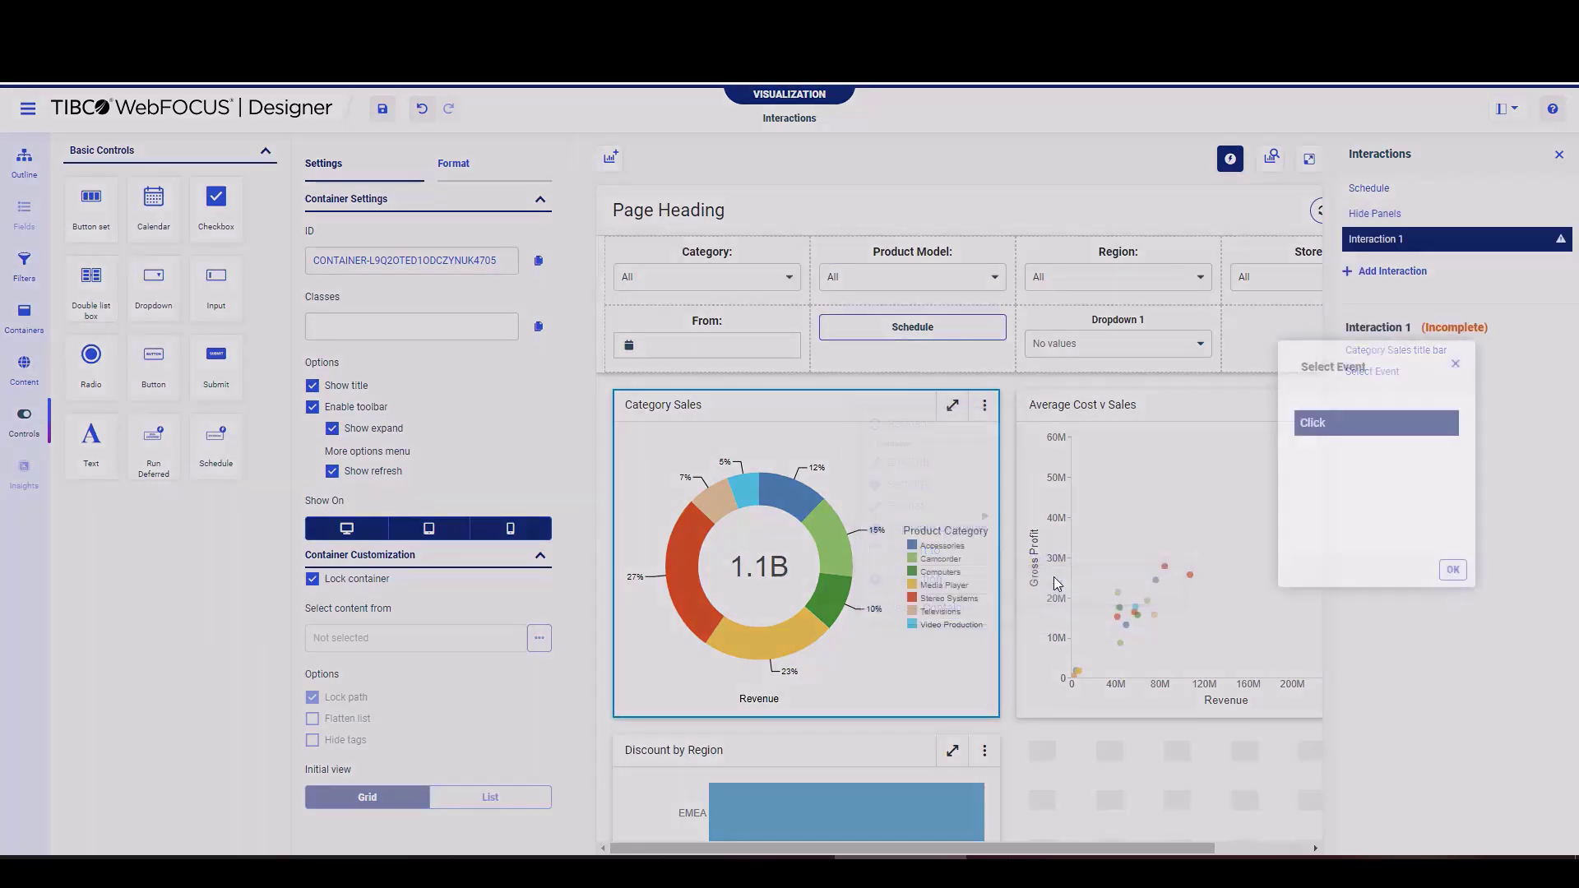
pyautogui.click(1460, 571)
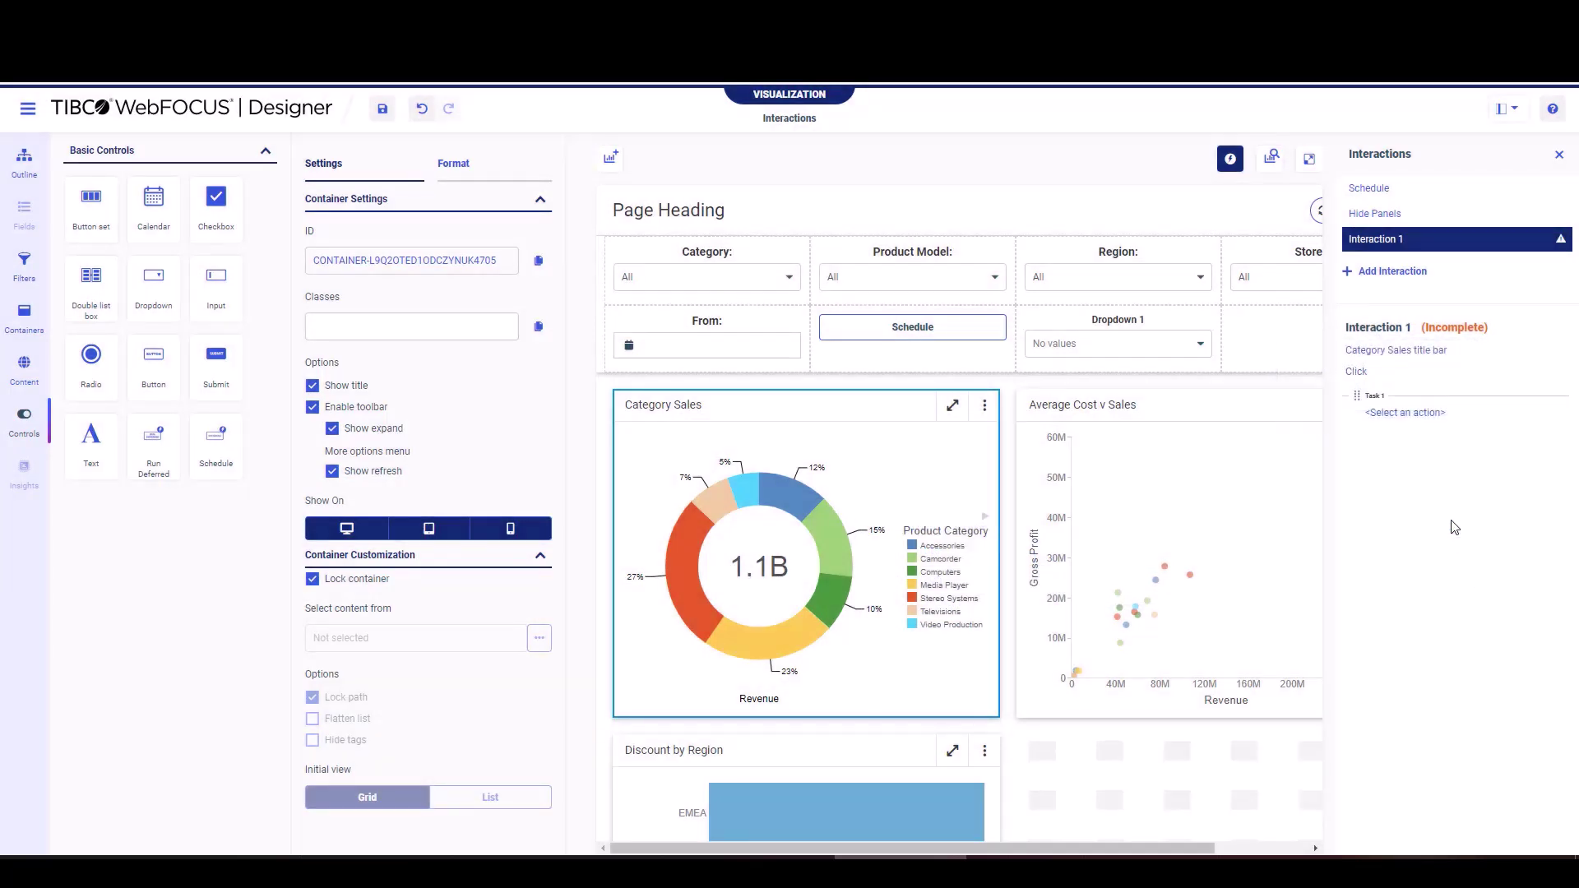
# - Set the title bar interaction's task to Run content with Category Sales from the Small Widgets folder under Retail Samples, Portal
pyautogui.click(1392, 419)
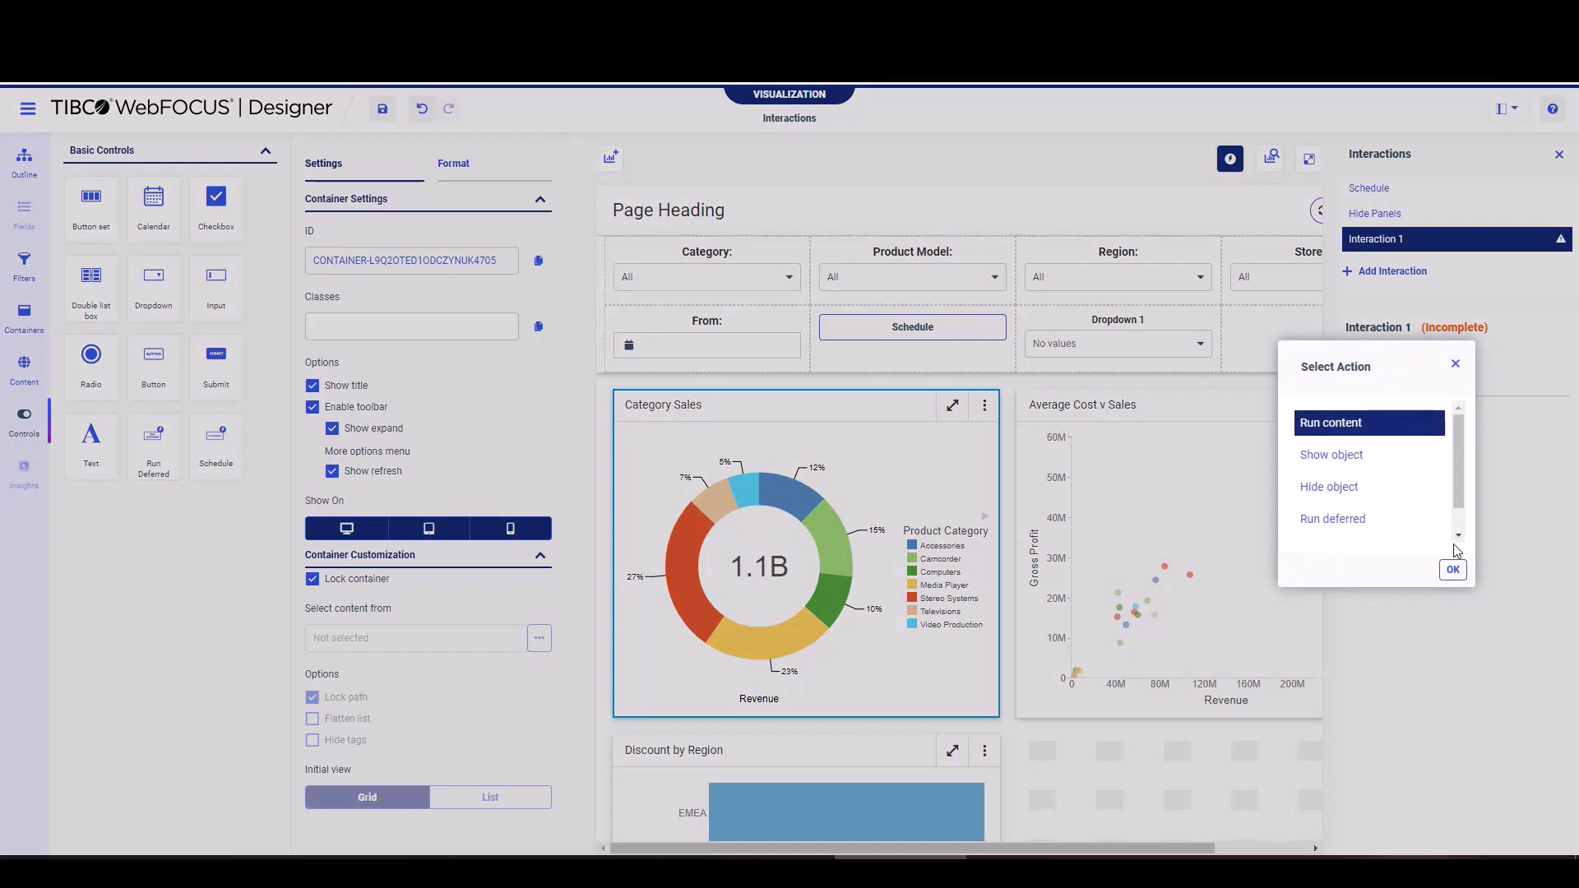
pyautogui.click(1454, 569)
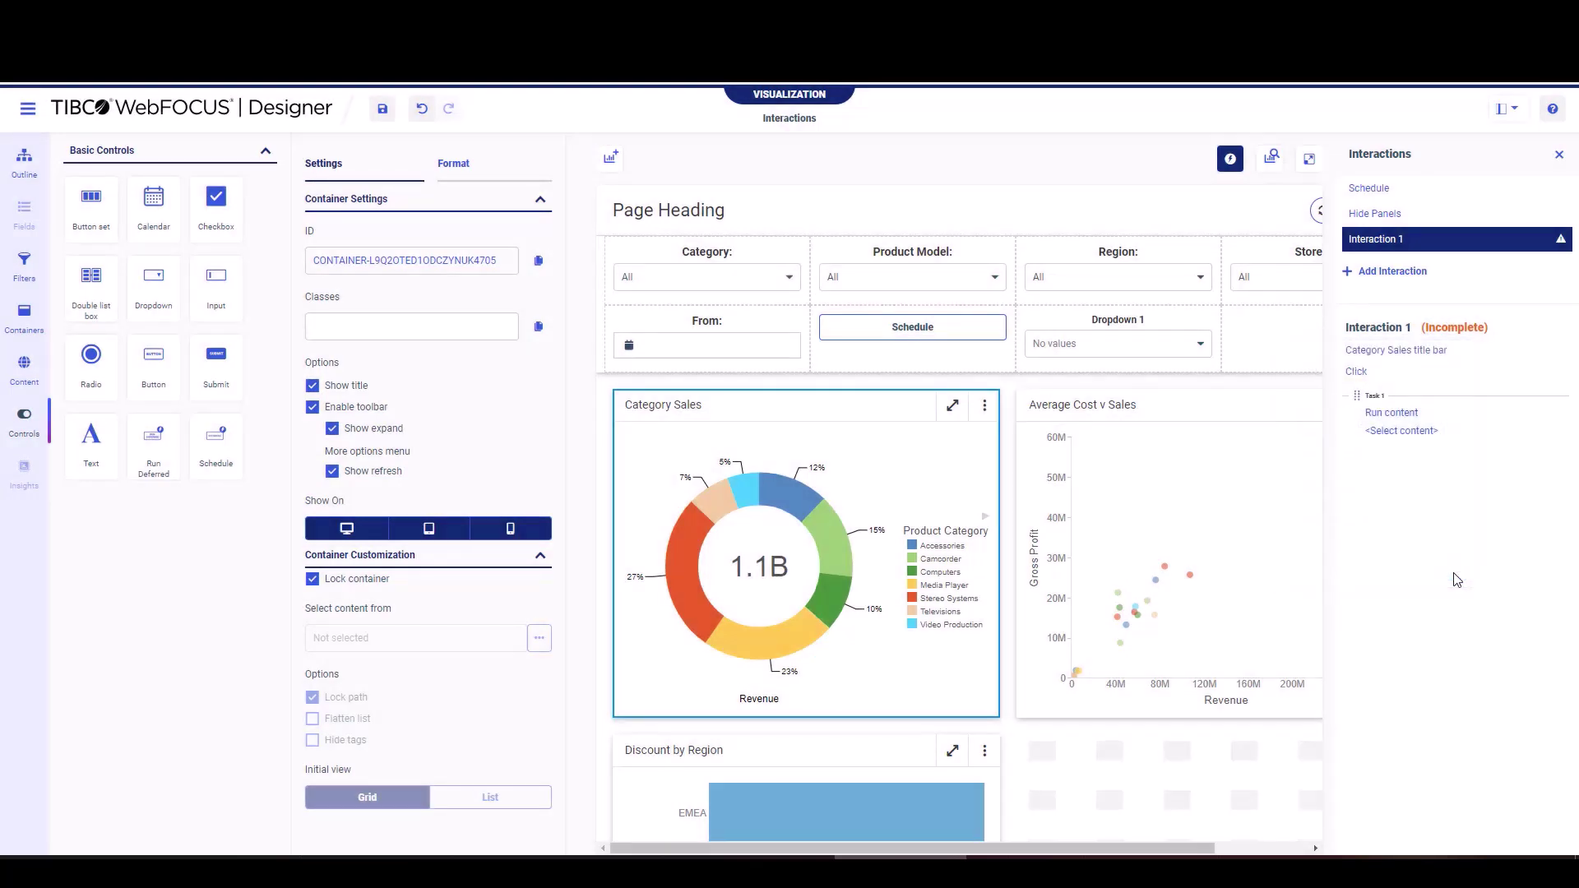
pyautogui.click(1401, 431)
pyautogui.scroll(-3, 1378, 510)
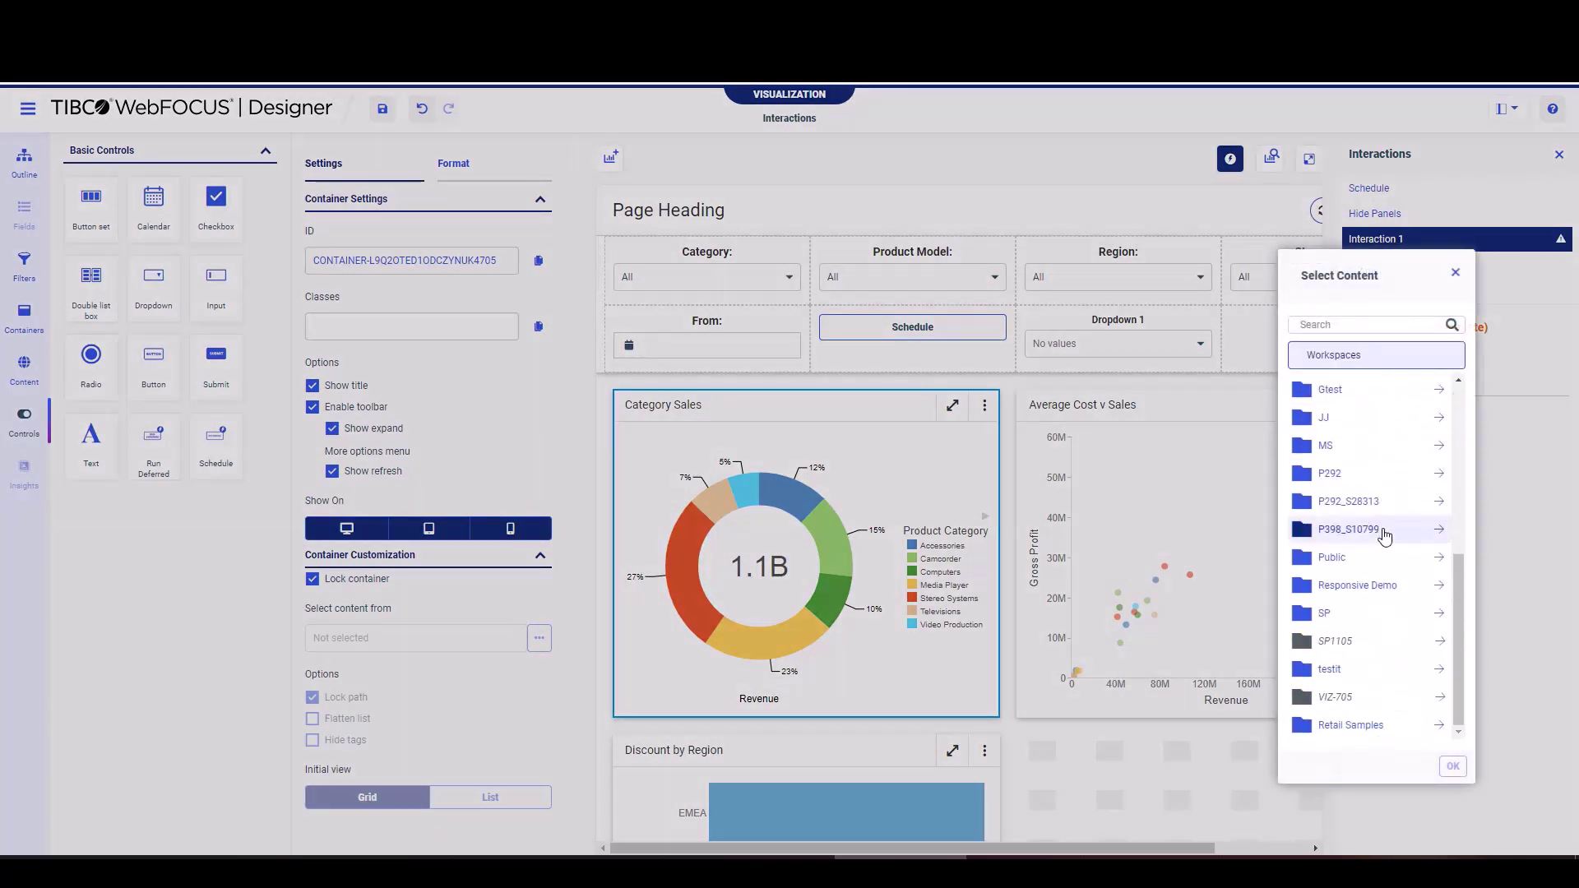
pyautogui.click(1346, 727)
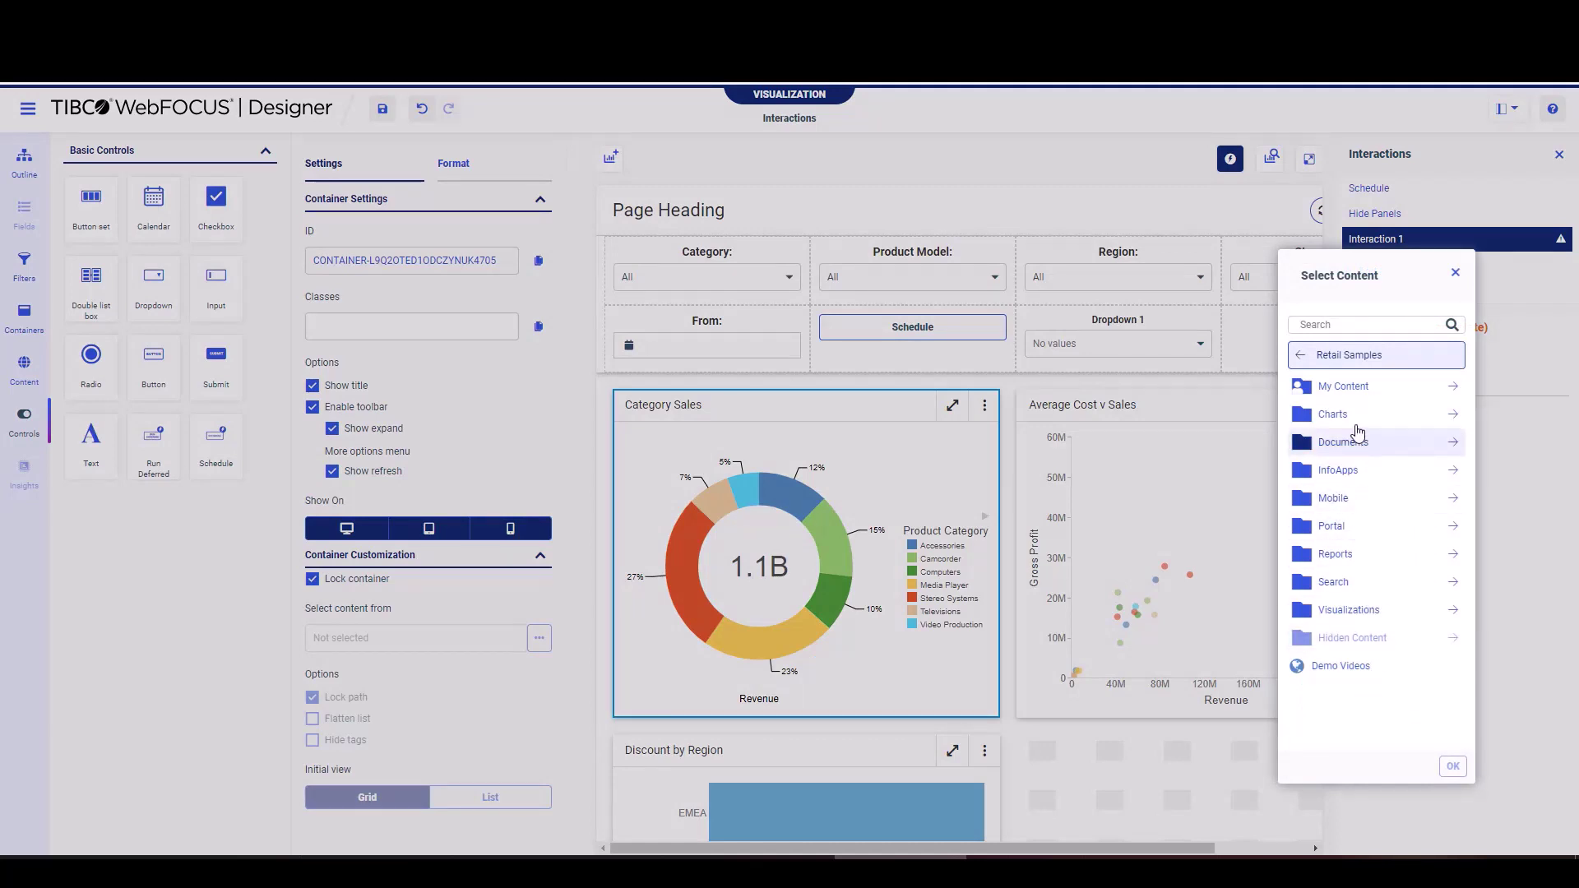
pyautogui.click(1365, 528)
pyautogui.click(1355, 386)
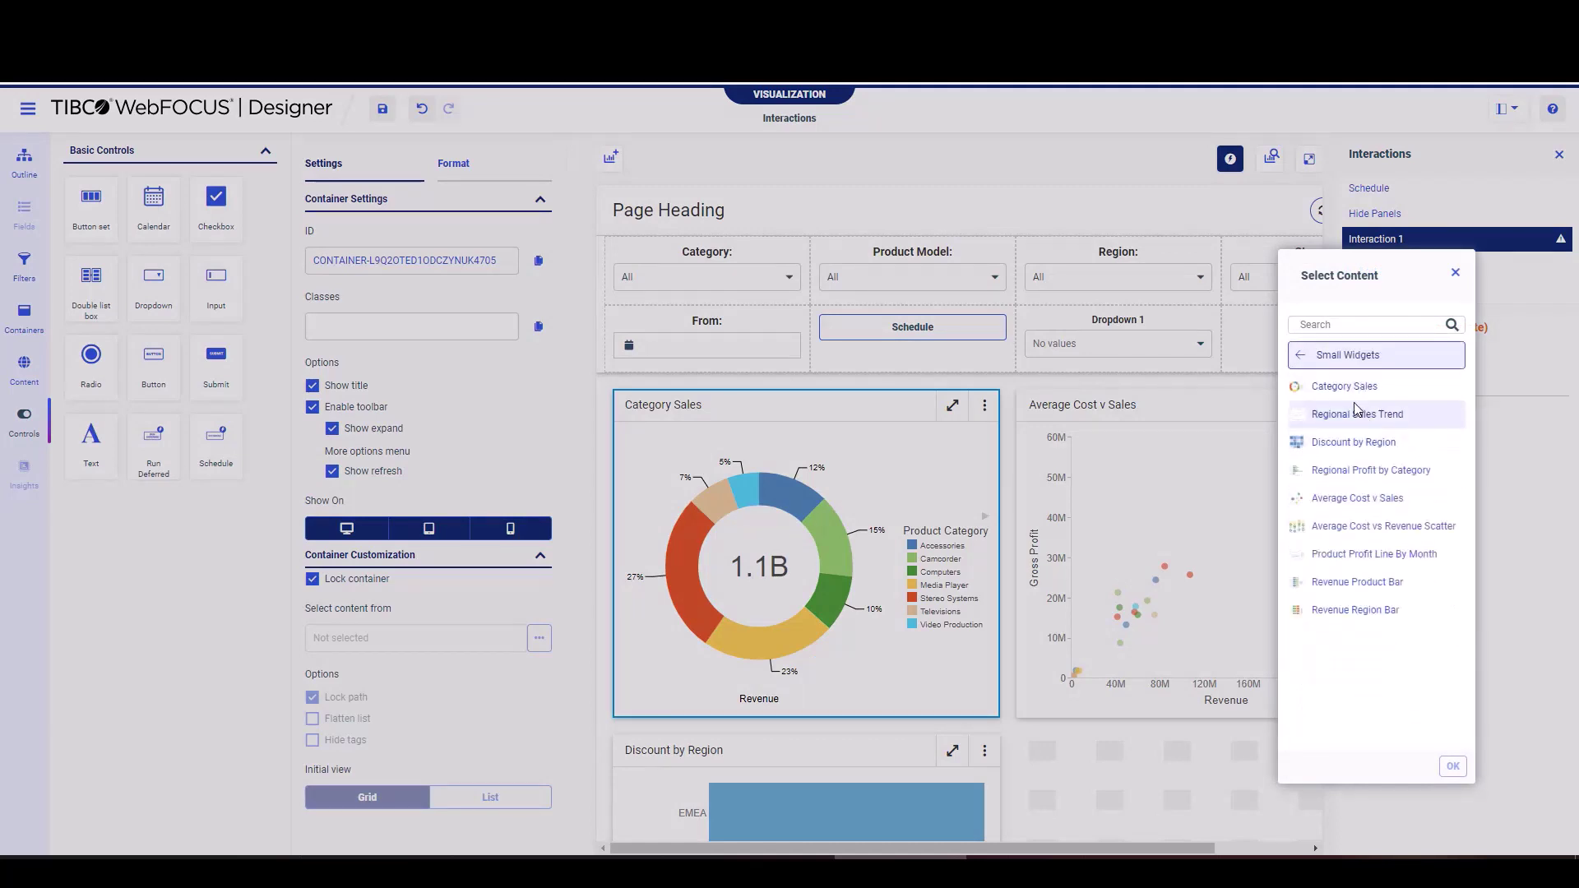
pyautogui.click(1453, 765)
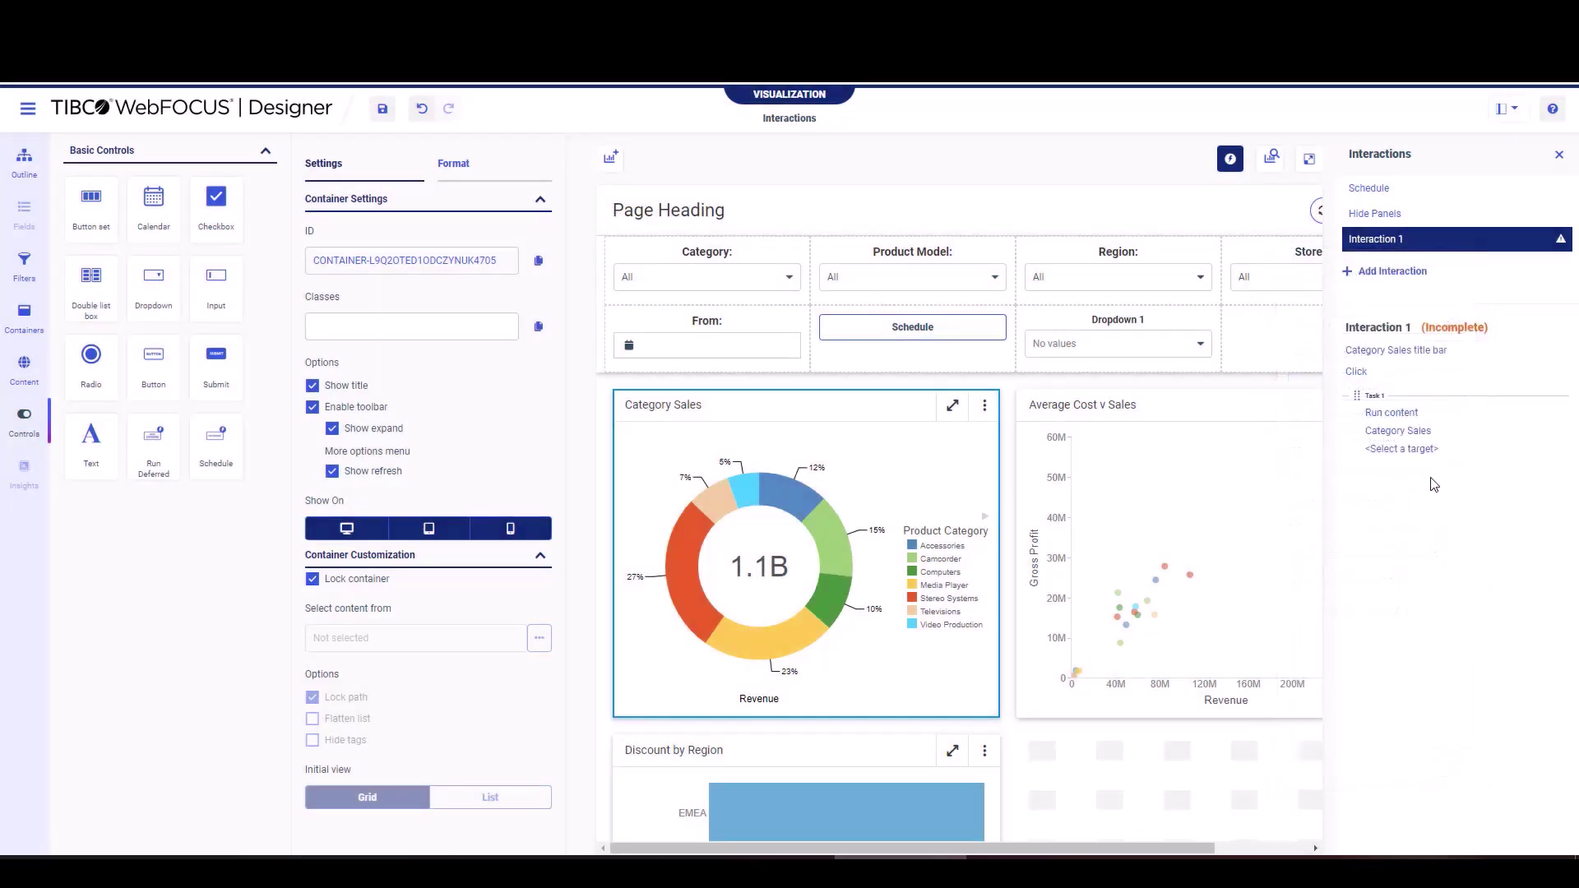
# - Set the Run content task's target to Page overlay
pyautogui.click(1402, 448)
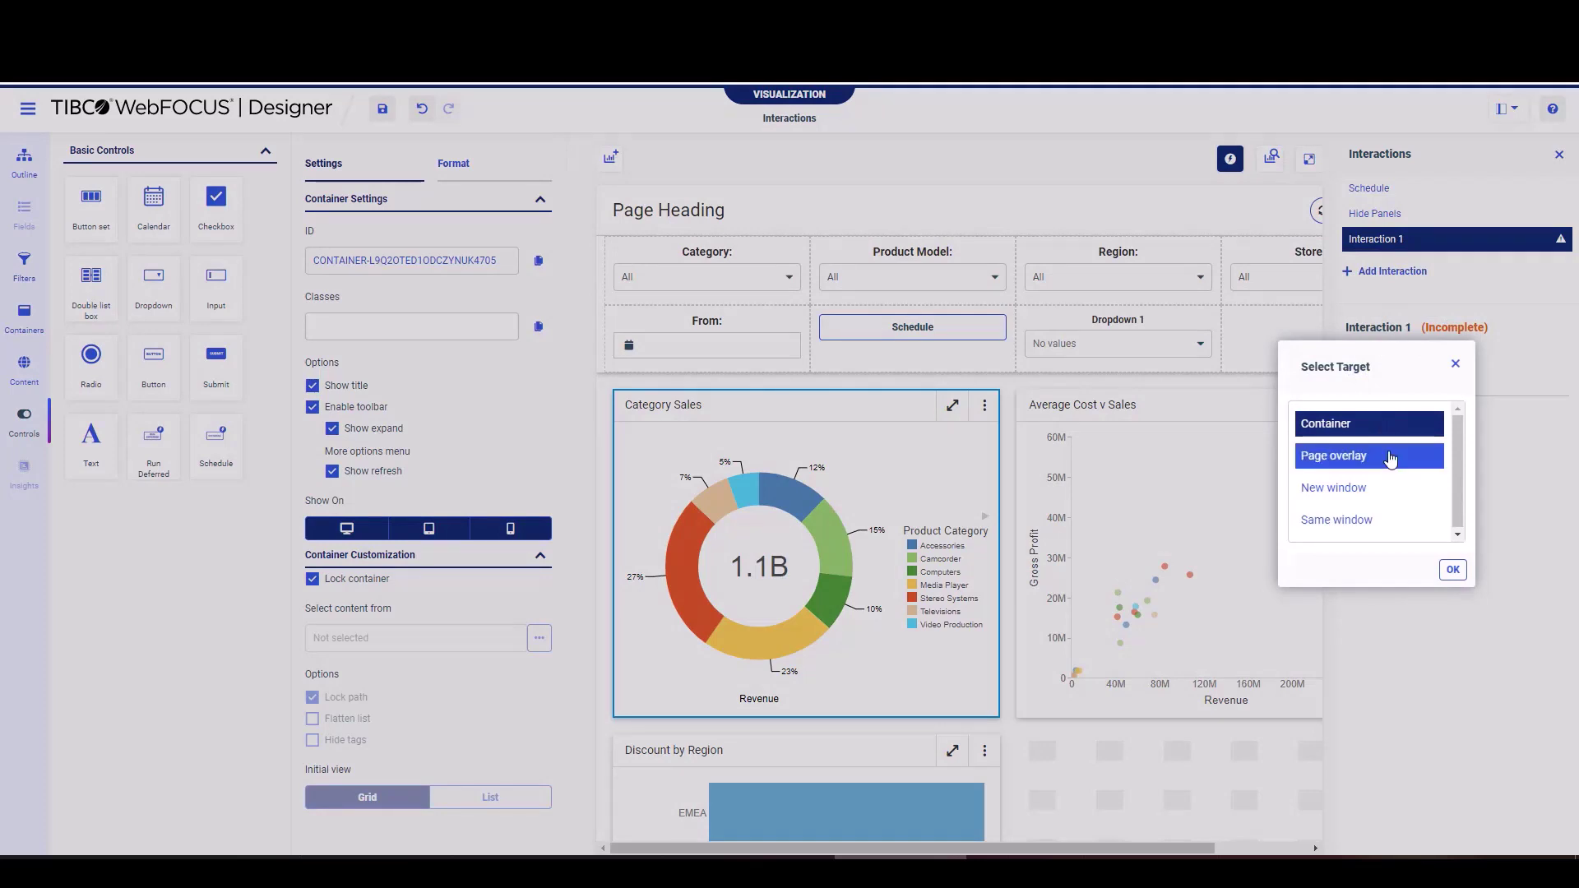
pyautogui.click(1390, 456)
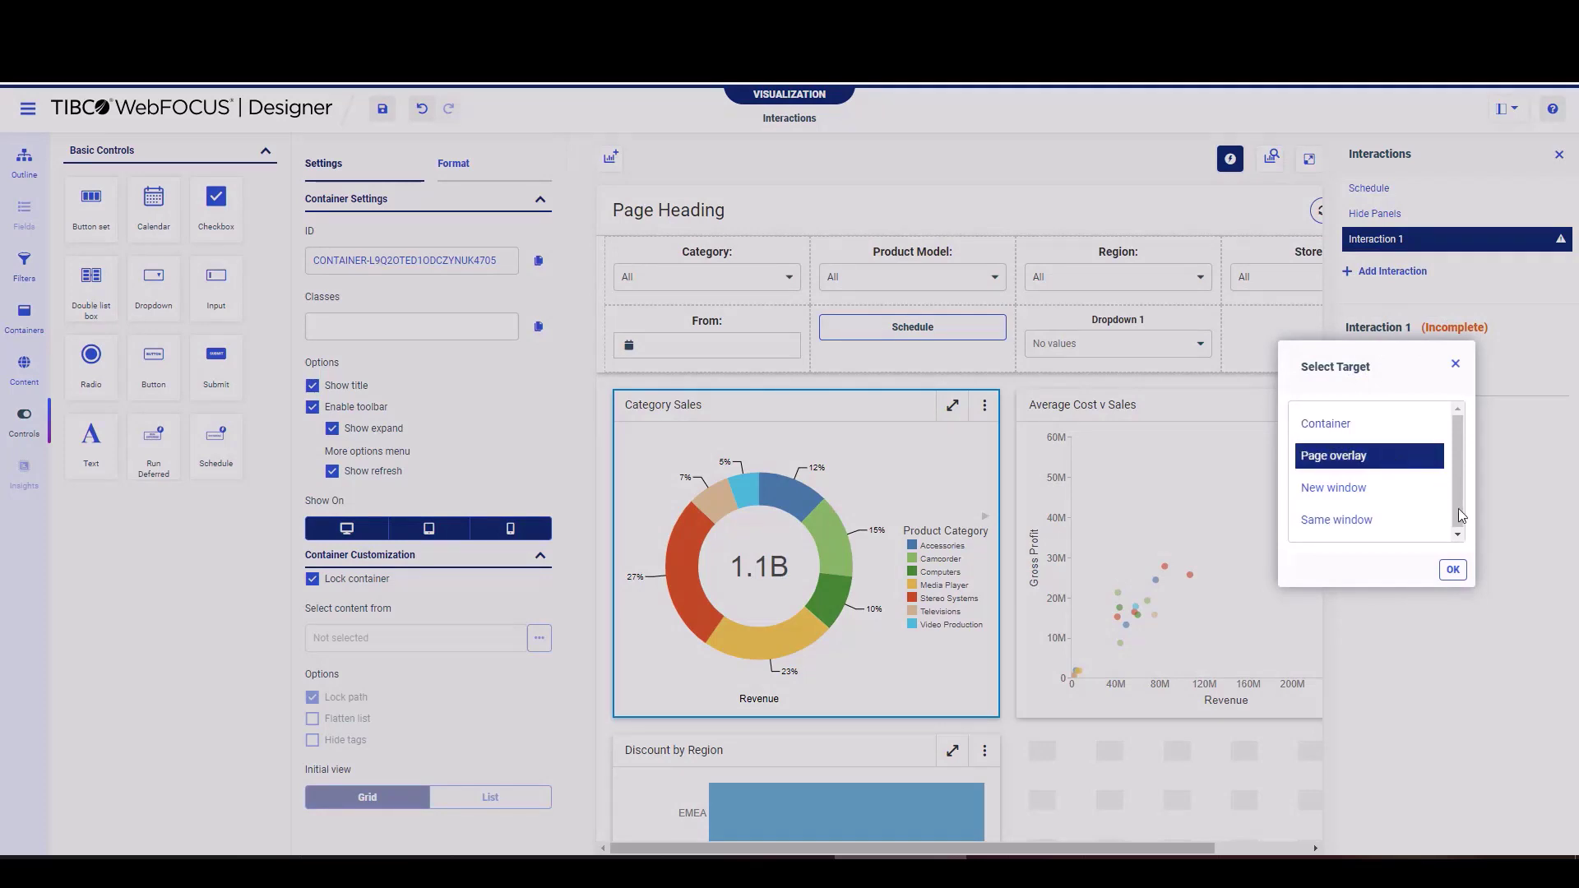
pyautogui.click(1452, 570)
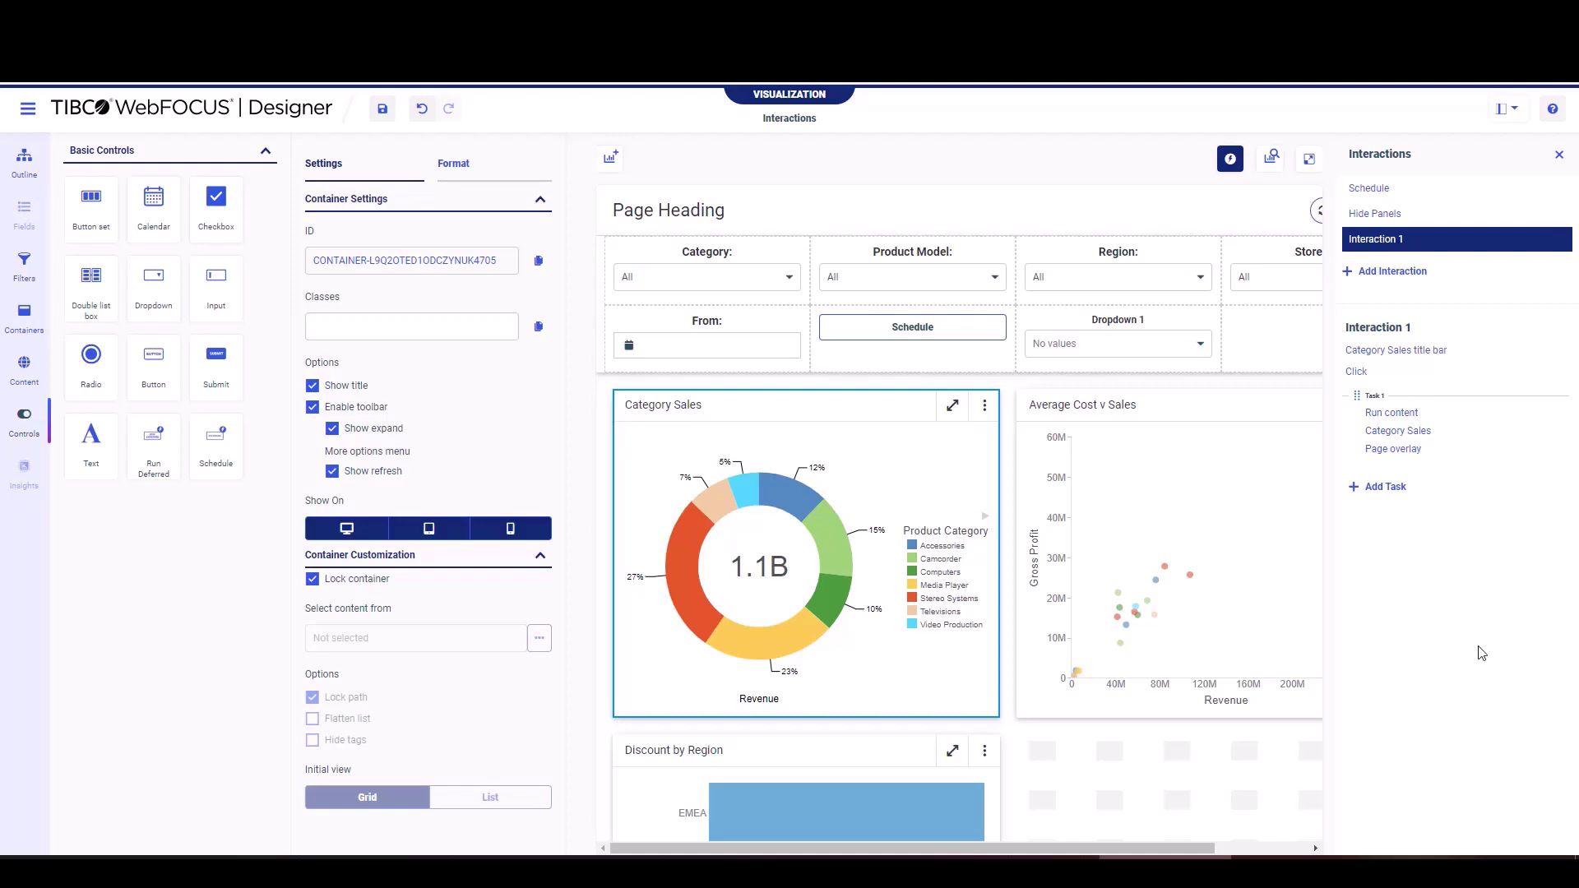
# - Run the page and test the Schedule button, closing the Category Sales scheduling overlay
pyautogui.click(1309, 174)
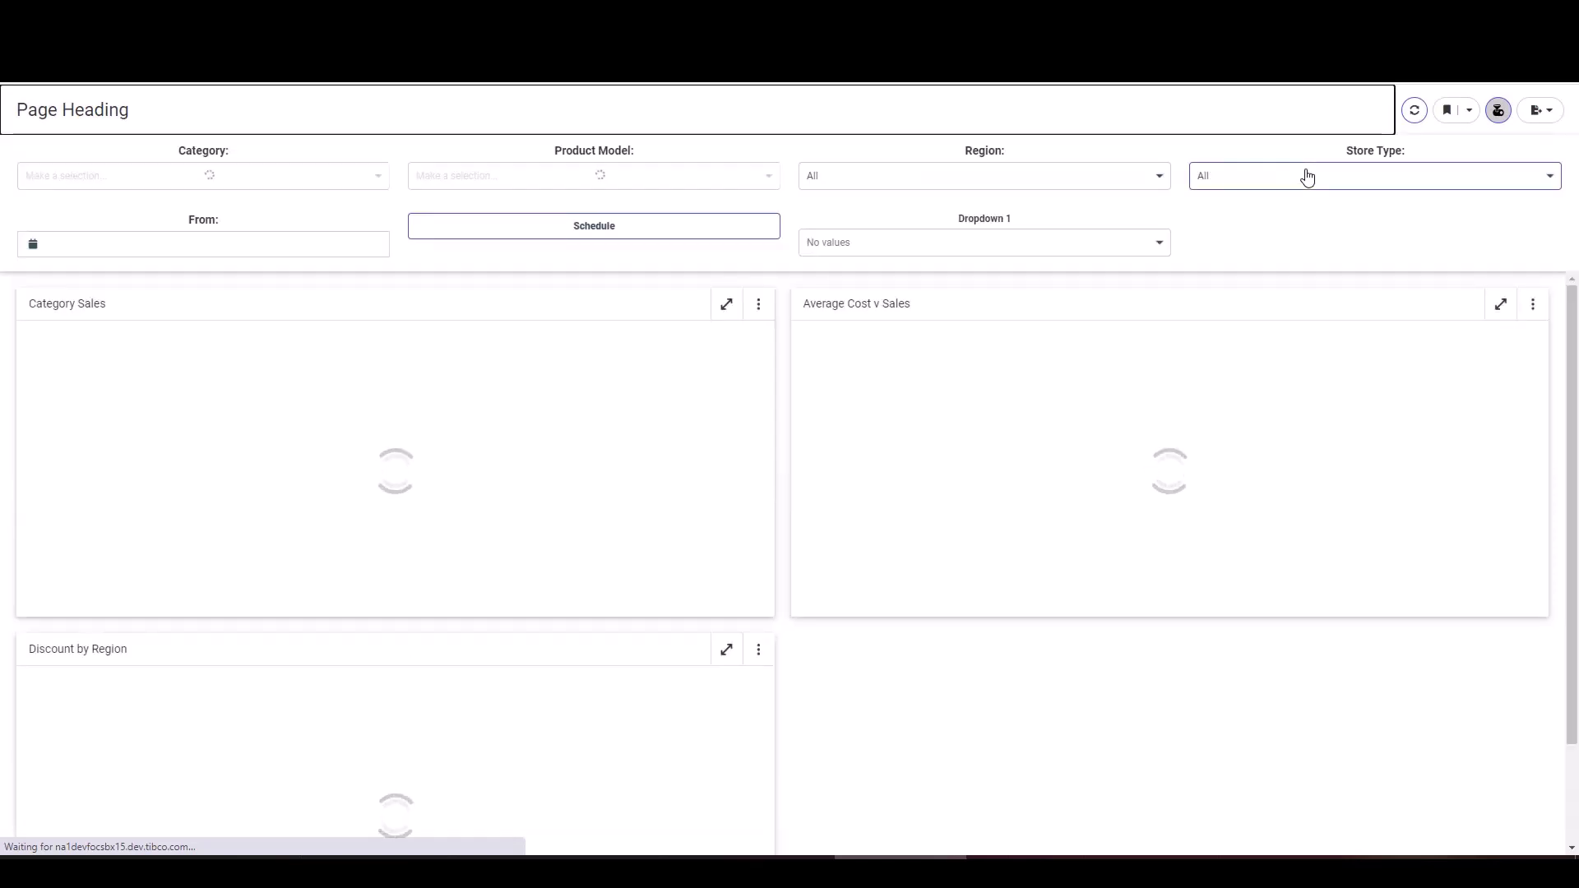
pyautogui.click(620, 227)
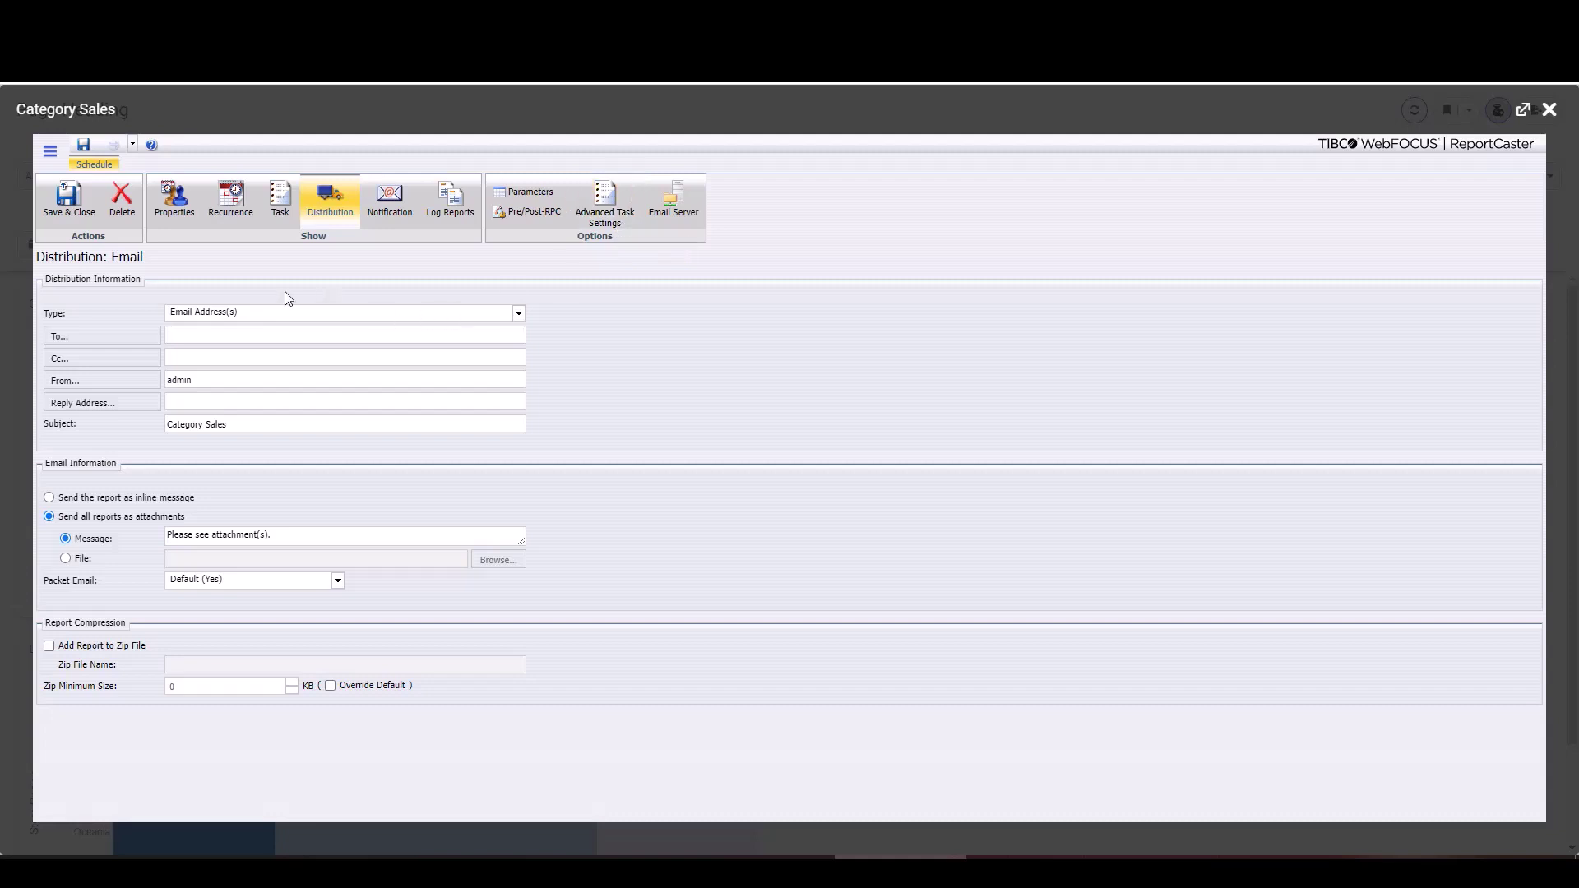
pyautogui.click(1549, 110)
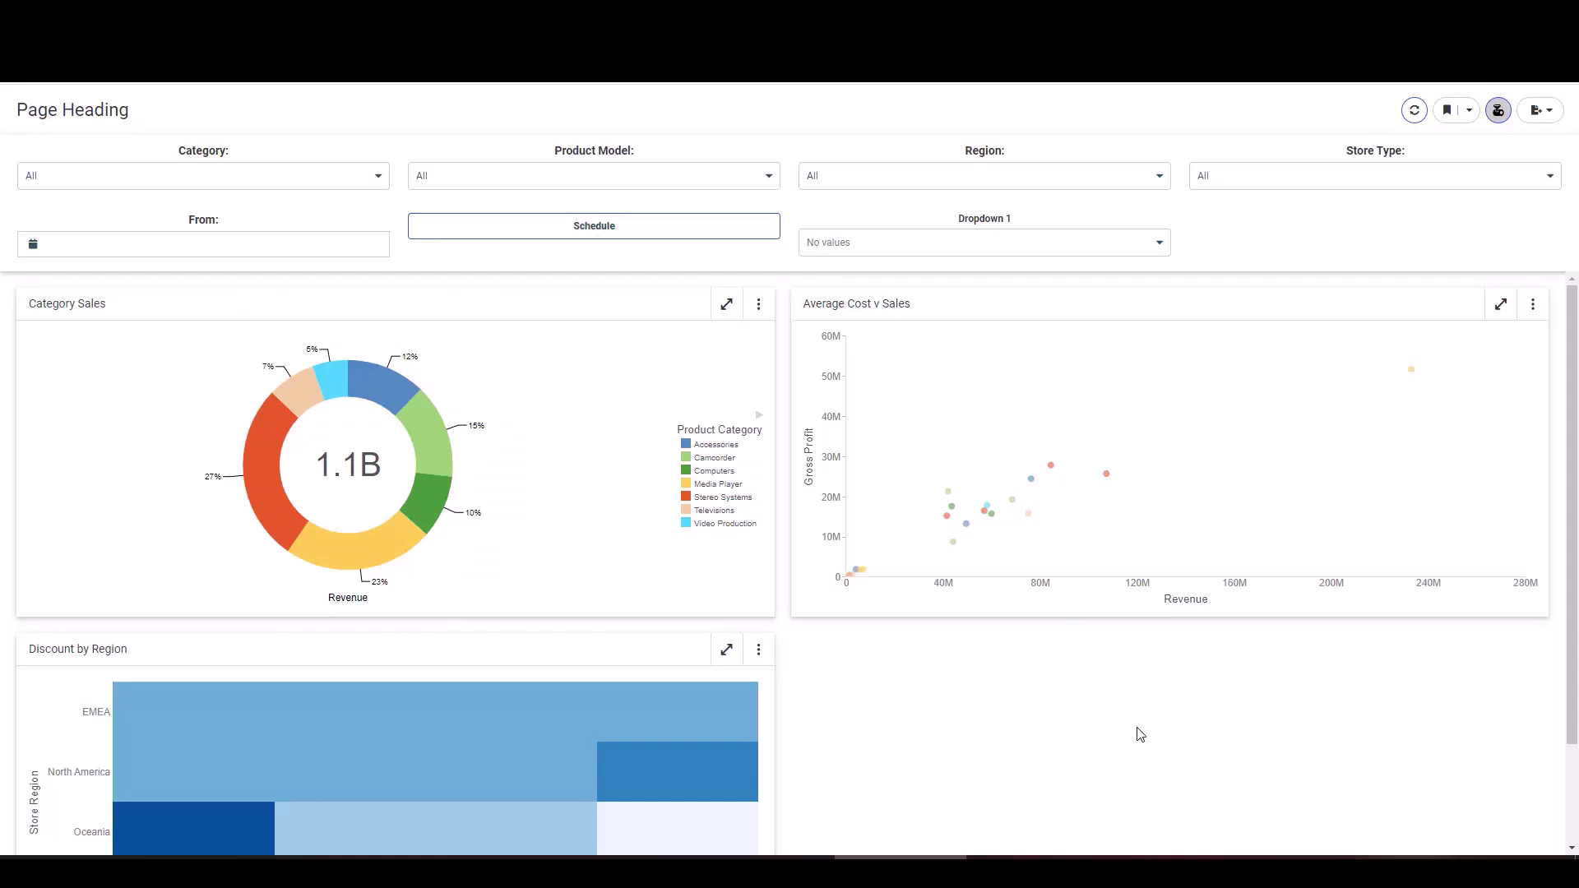
# - Test the Hide Panels interaction by selecting Category, Average and Discount in turn from Dropdown 1
pyautogui.click(1160, 245)
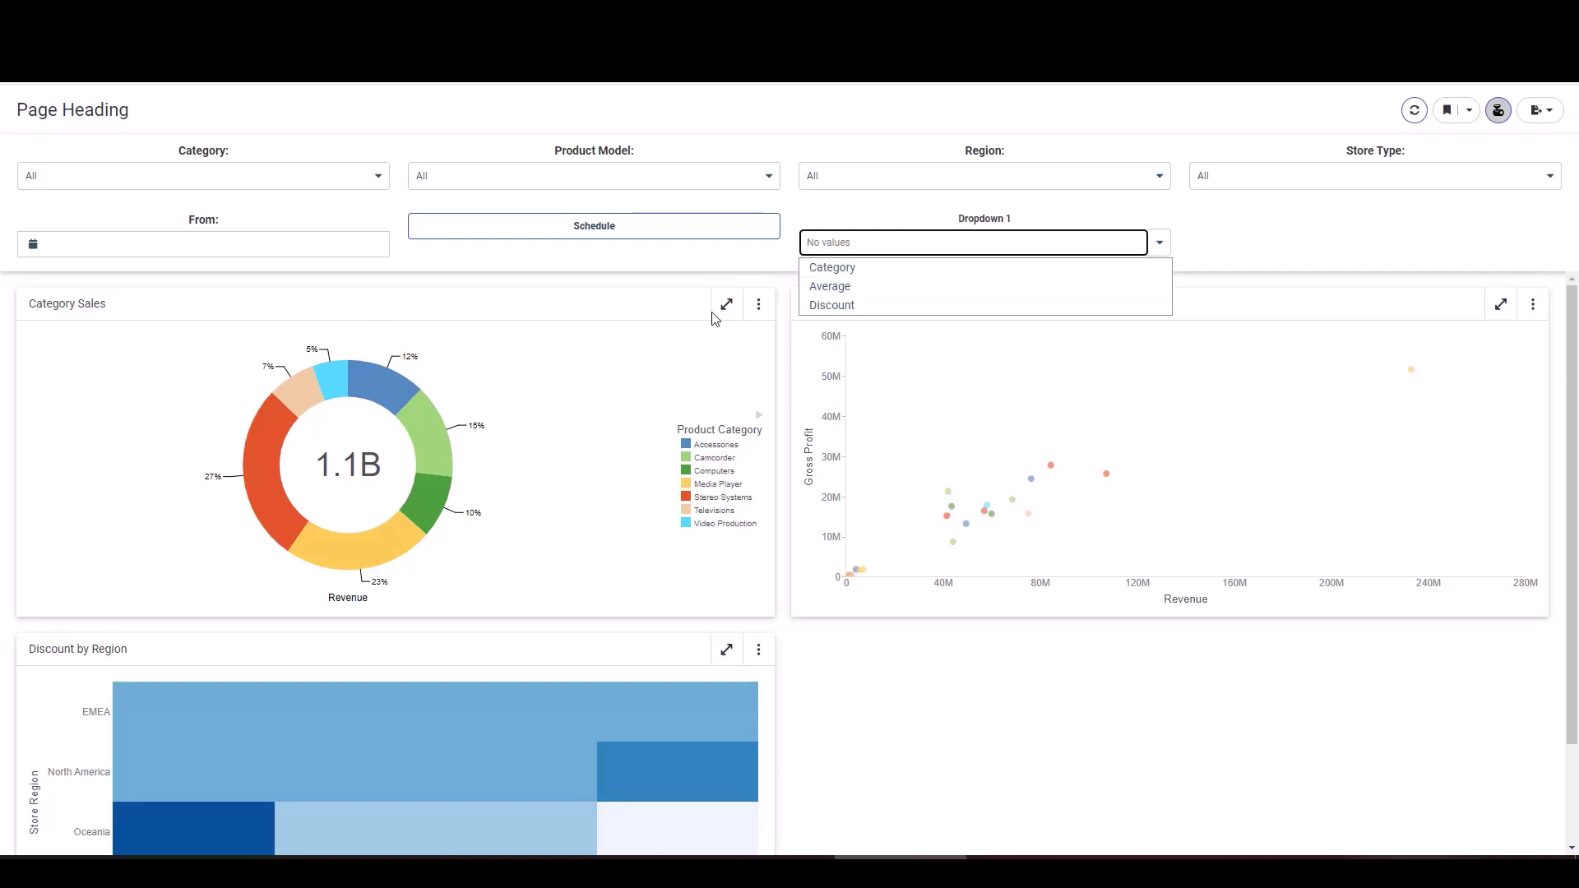
pyautogui.click(817, 270)
pyautogui.click(846, 245)
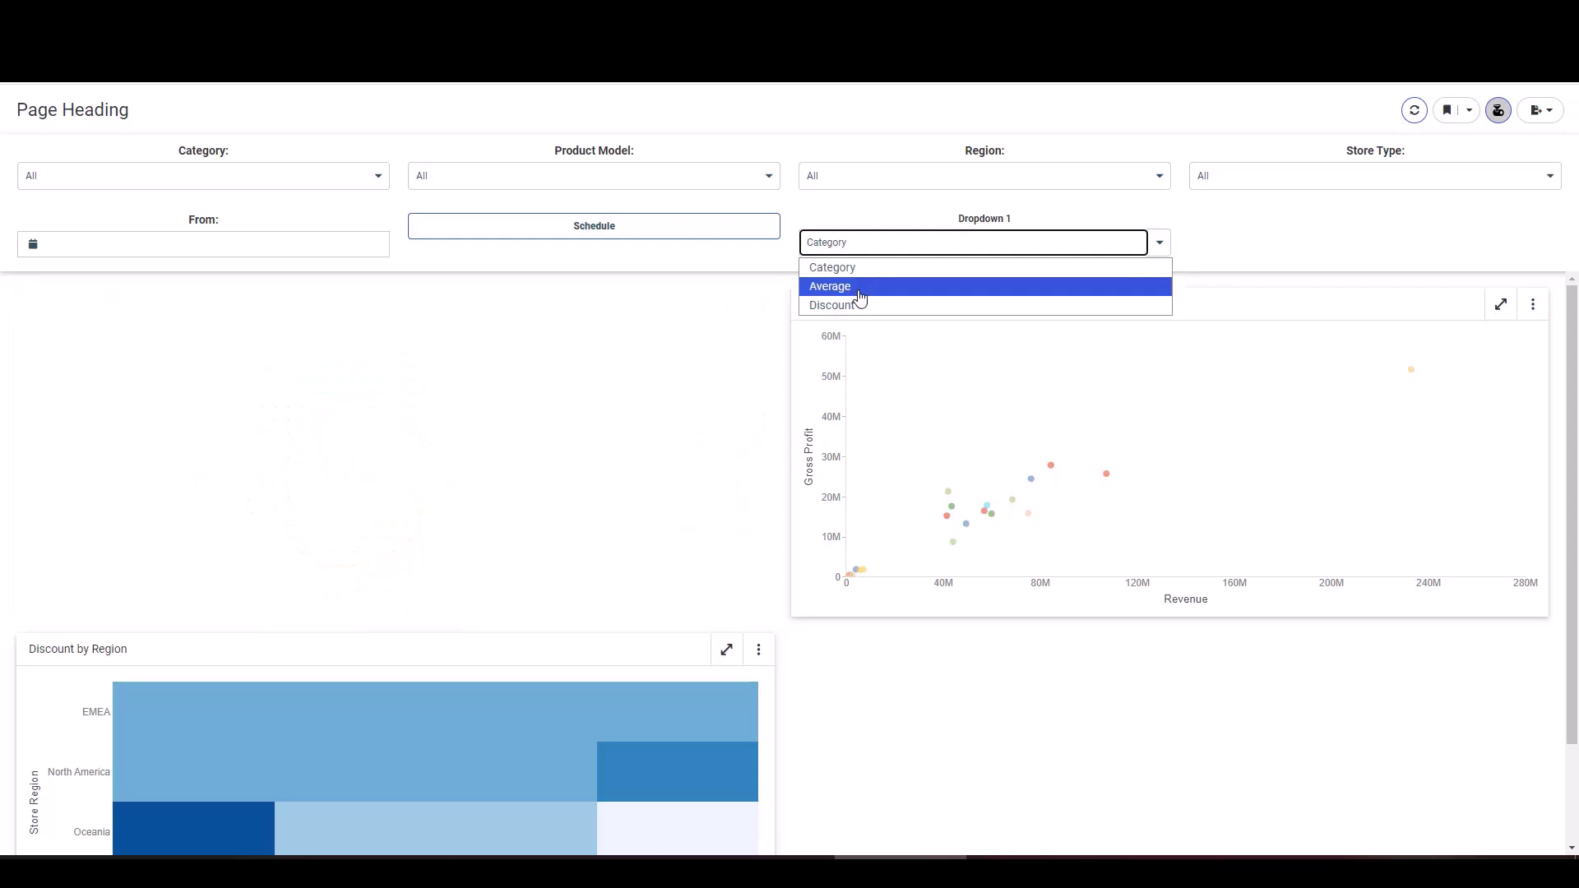
pyautogui.click(847, 286)
pyautogui.click(860, 247)
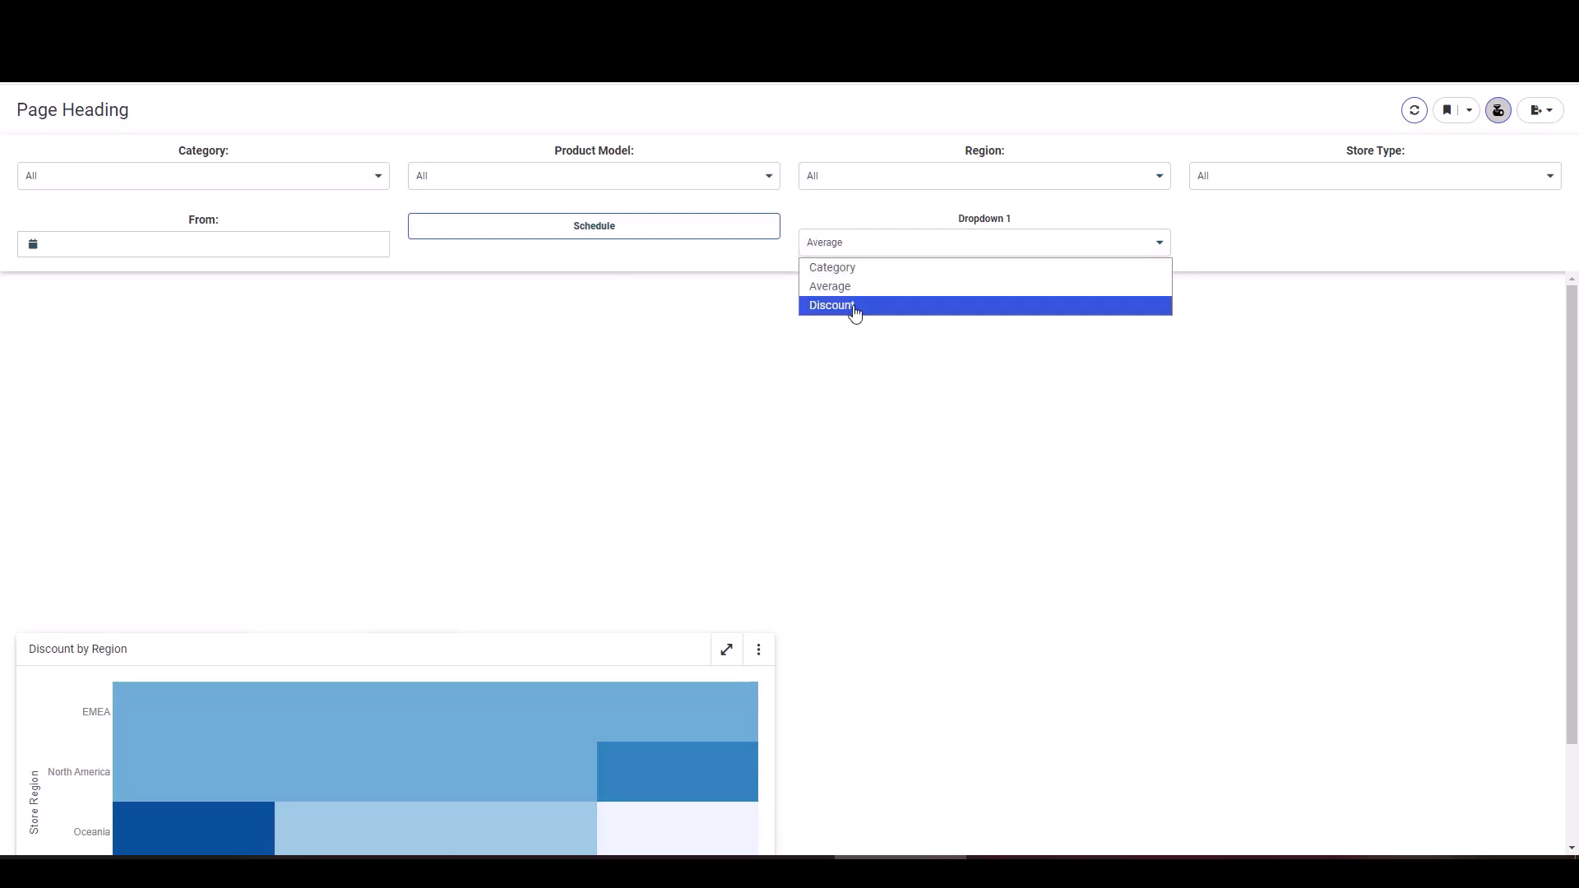
pyautogui.click(854, 307)
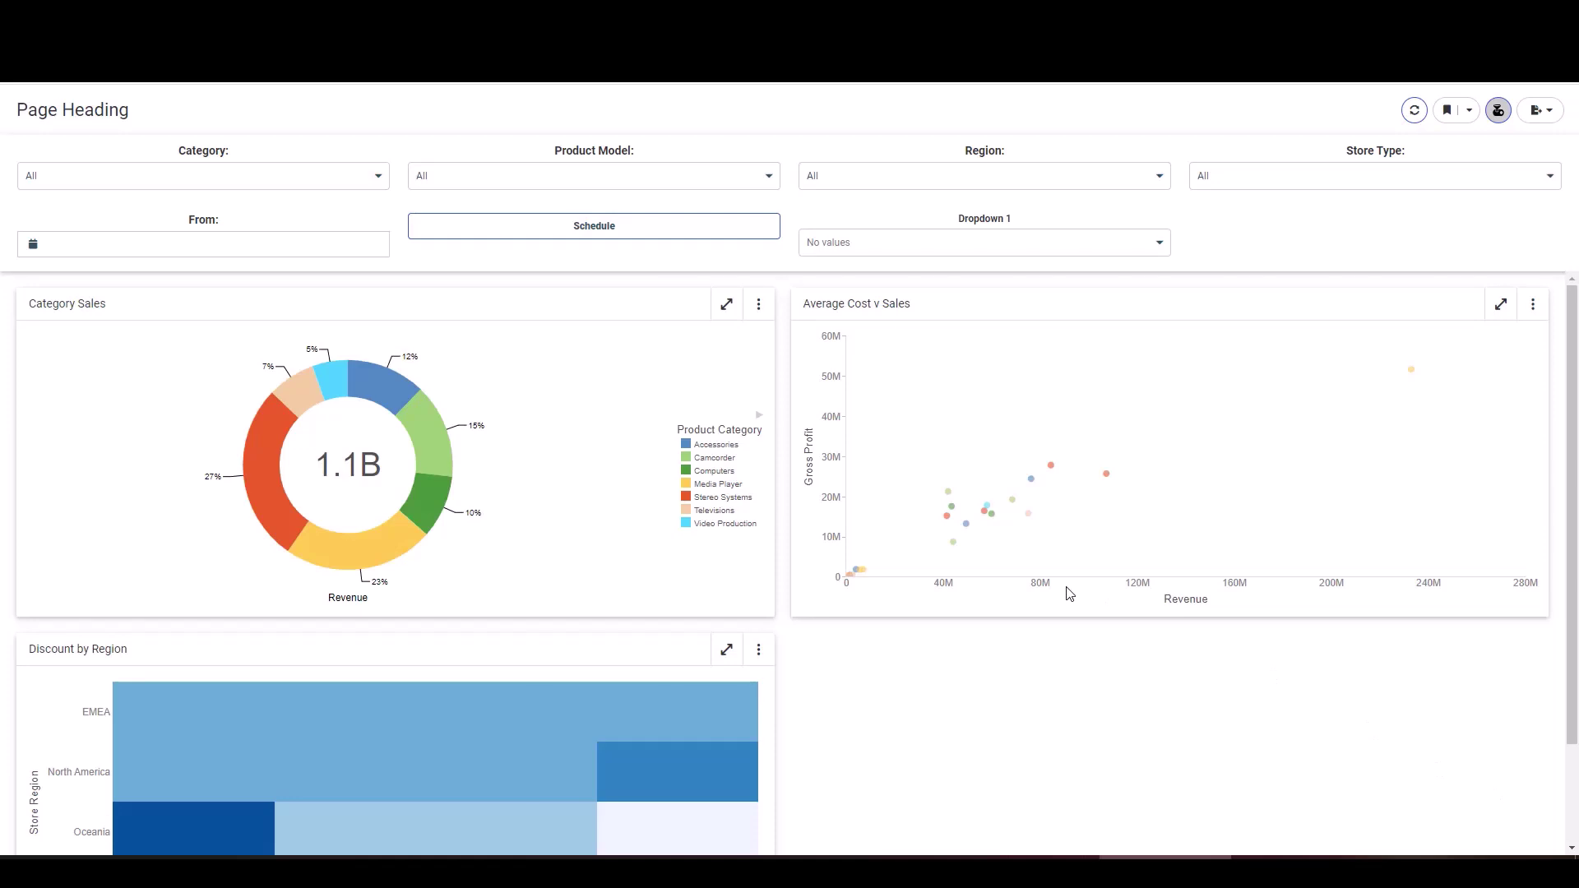
# - Test the Category Sales title bar interaction by opening its content in the page overlay
pyautogui.click(114, 310)
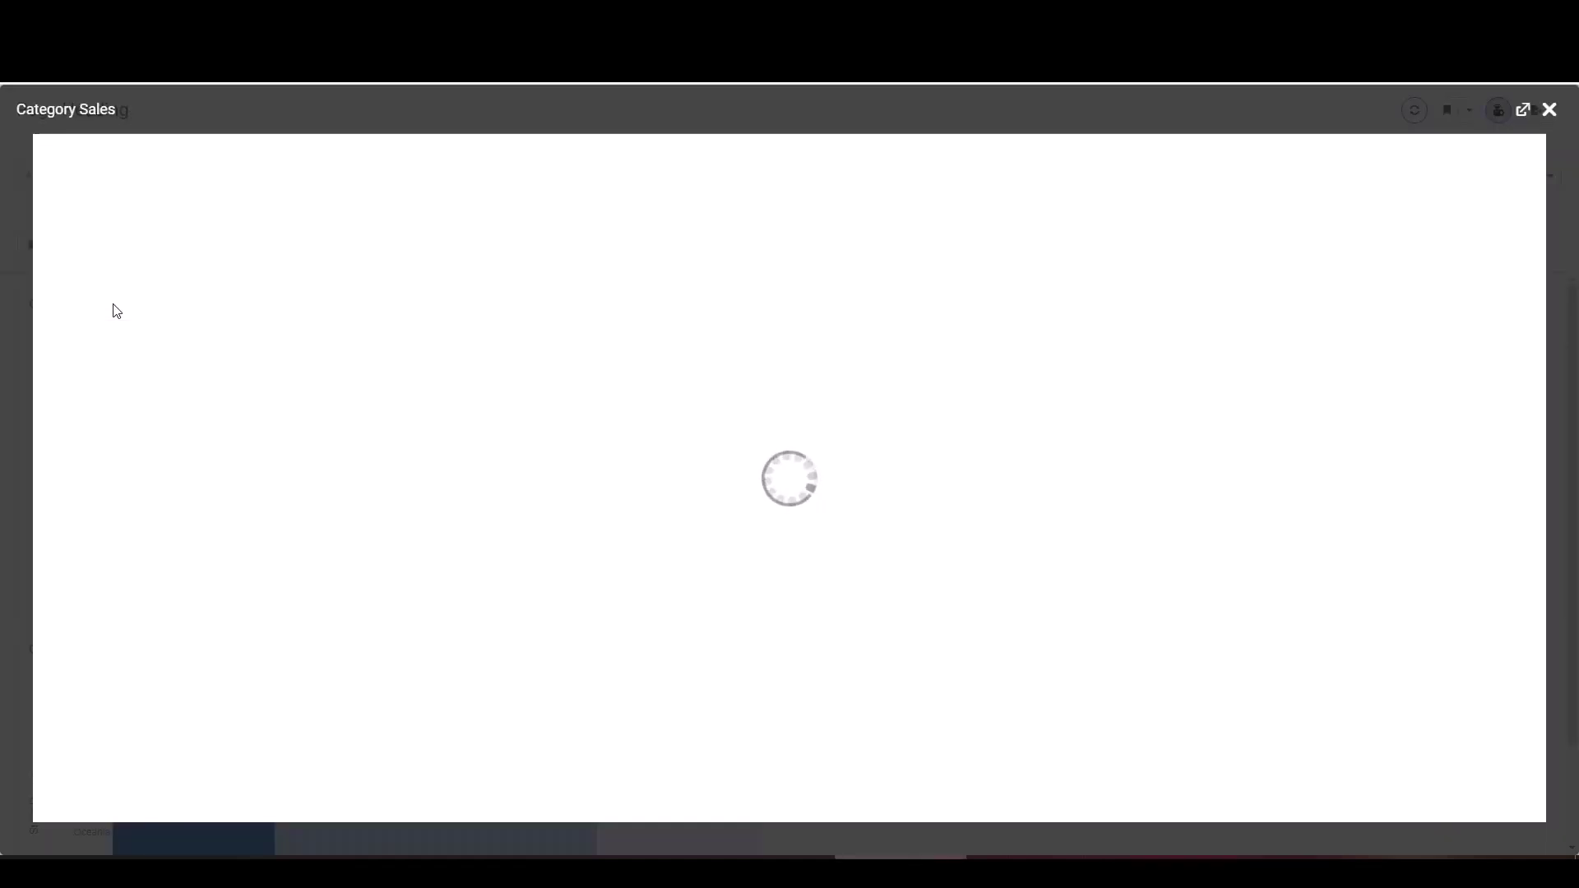